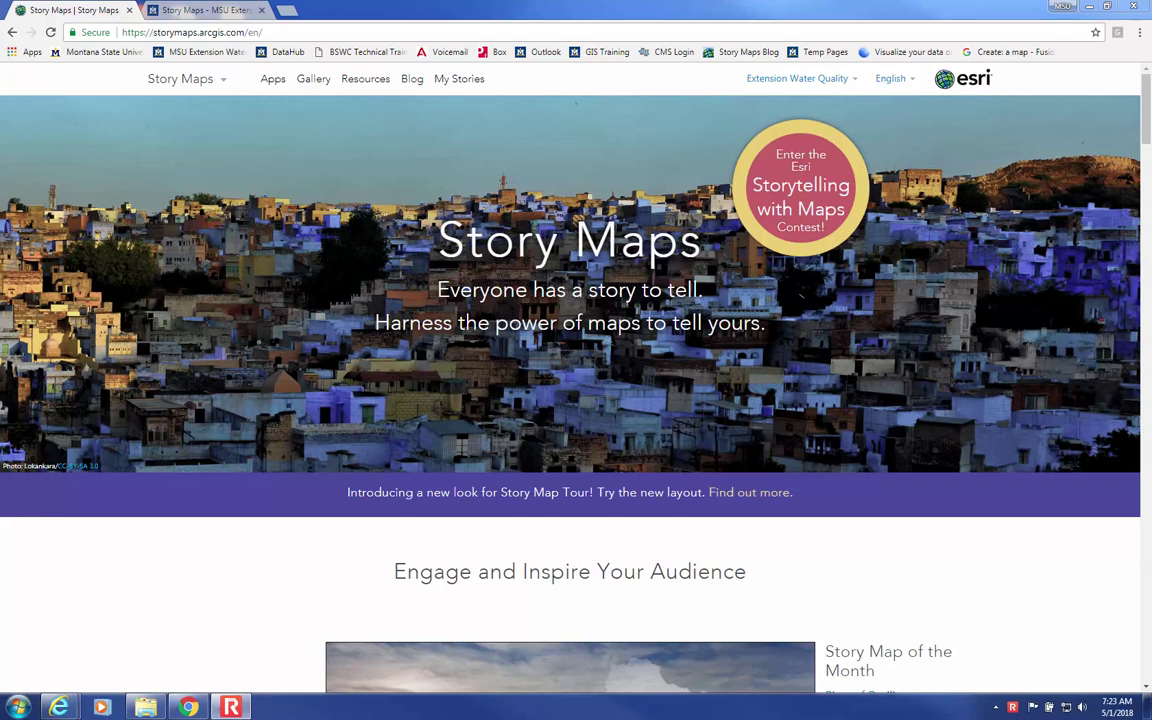
From My Stories, create a new story of the Cascade type
left_click(174, 33)
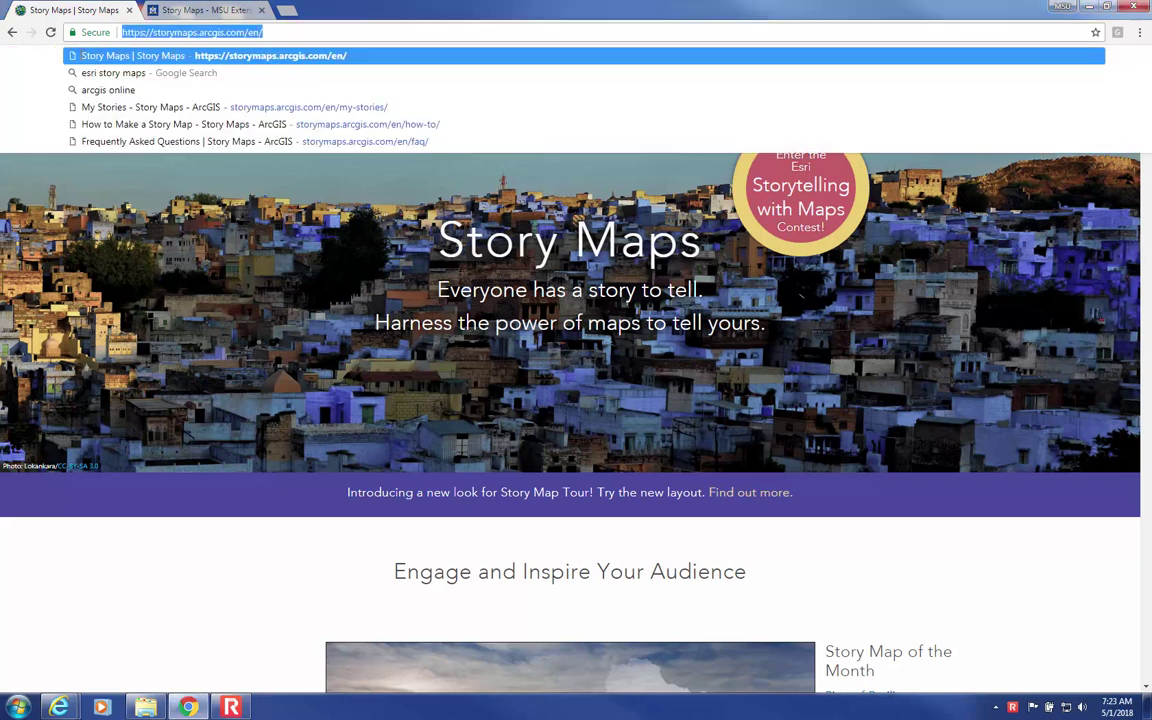
left_click(160, 633)
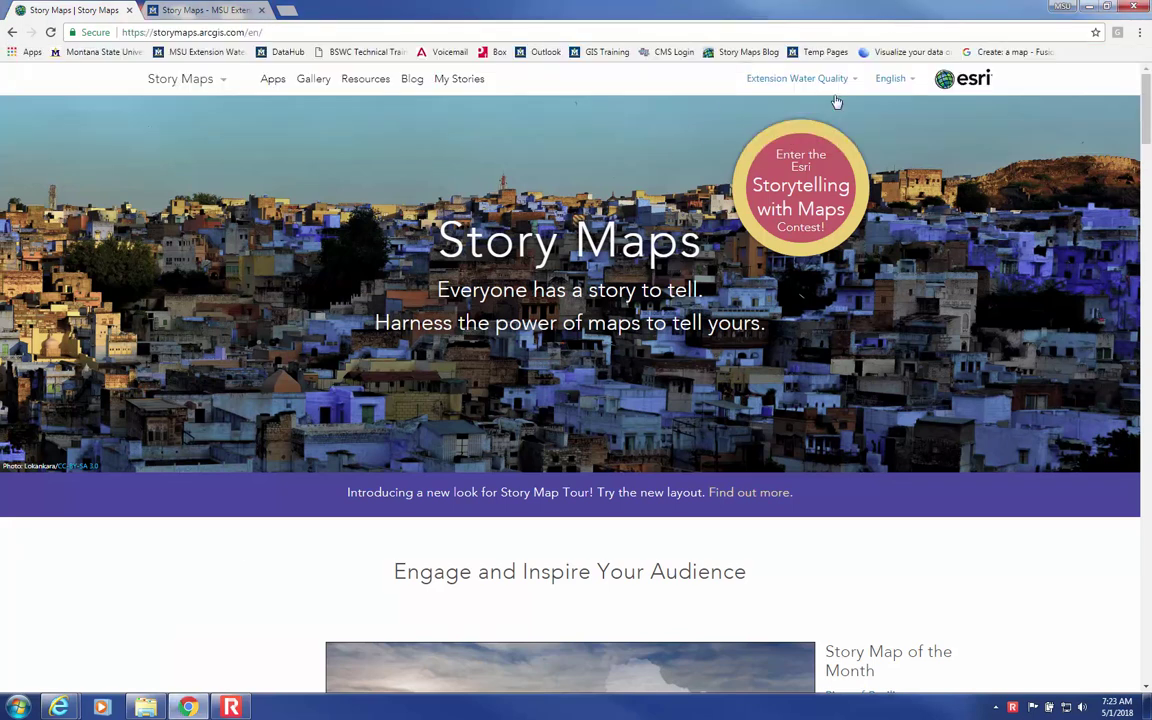
left_click(797, 80)
left_click(453, 82)
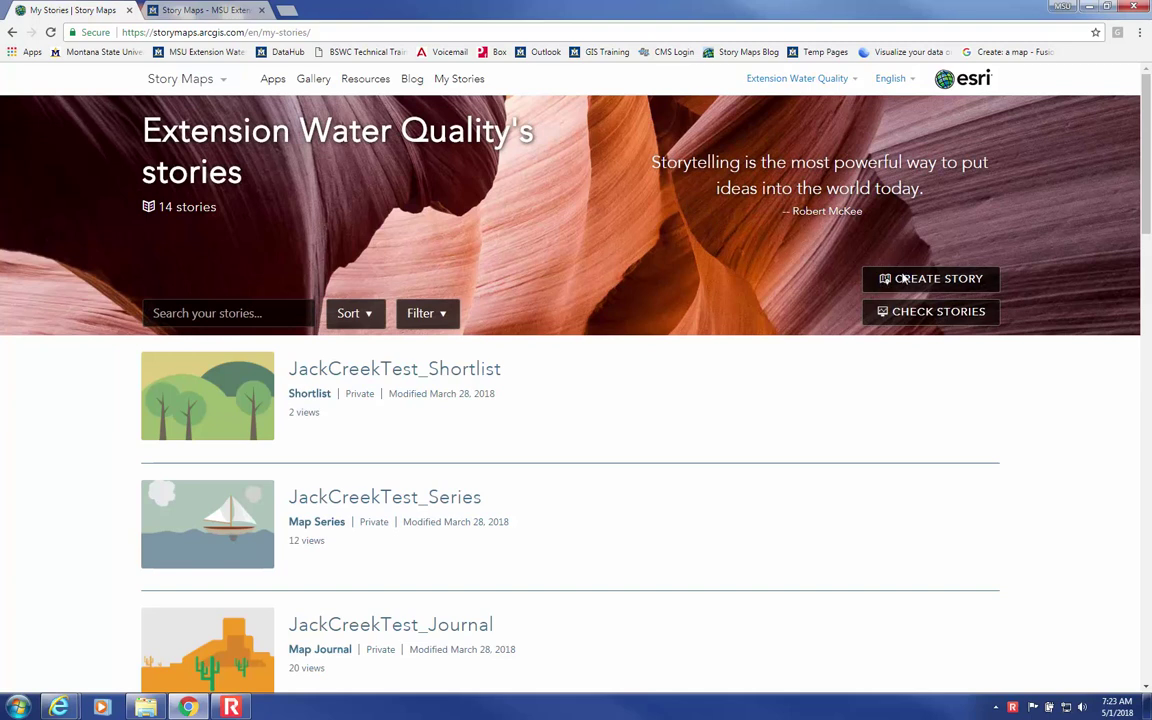
left_click(903, 279)
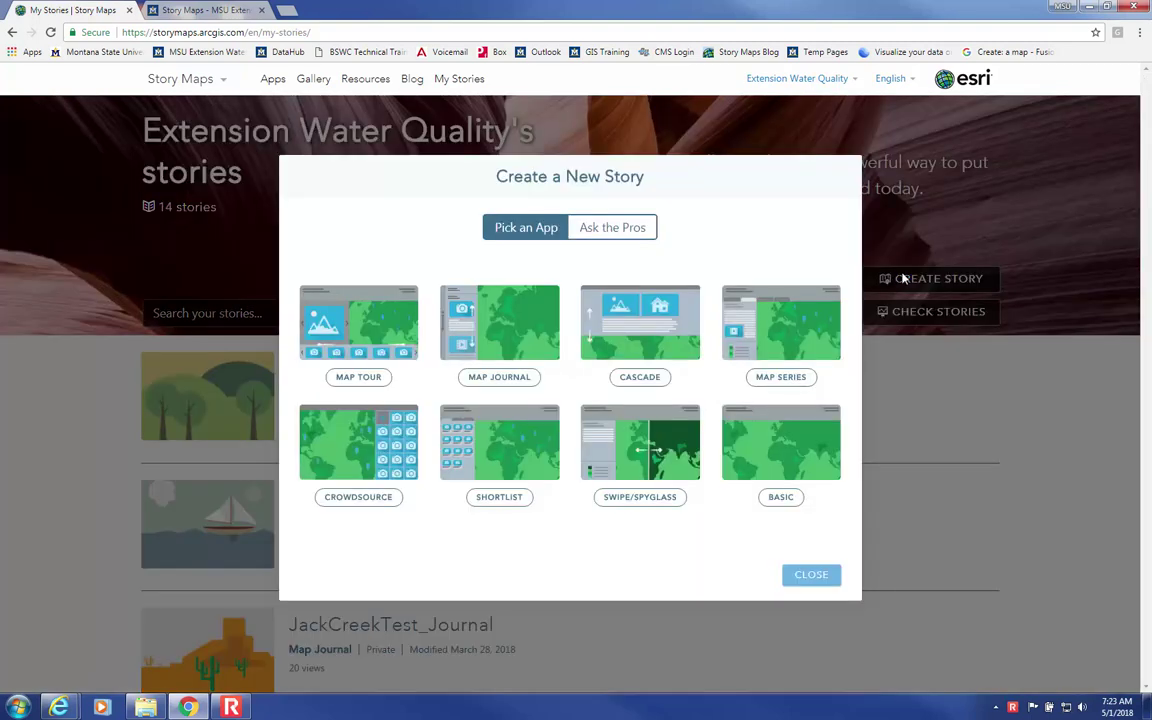
left_click(640, 378)
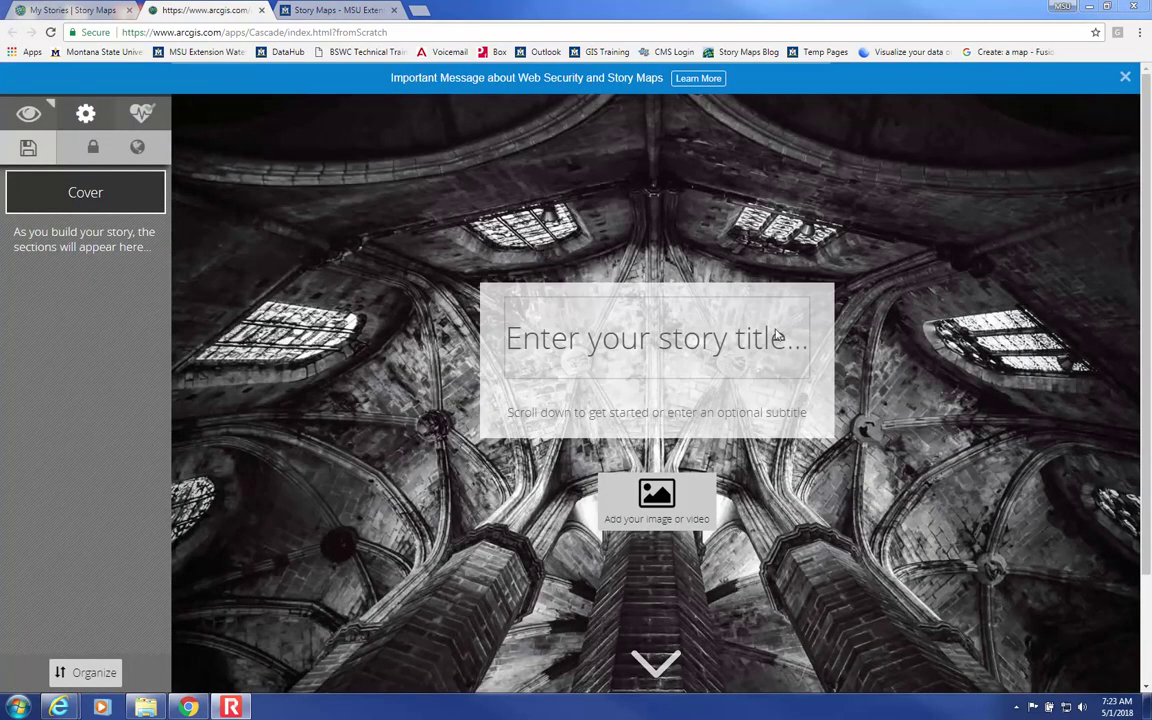
Enter cover title 'Deep Creek' and subtitle 'Broadwater County, Montana', then save the story
left_click(712, 343)
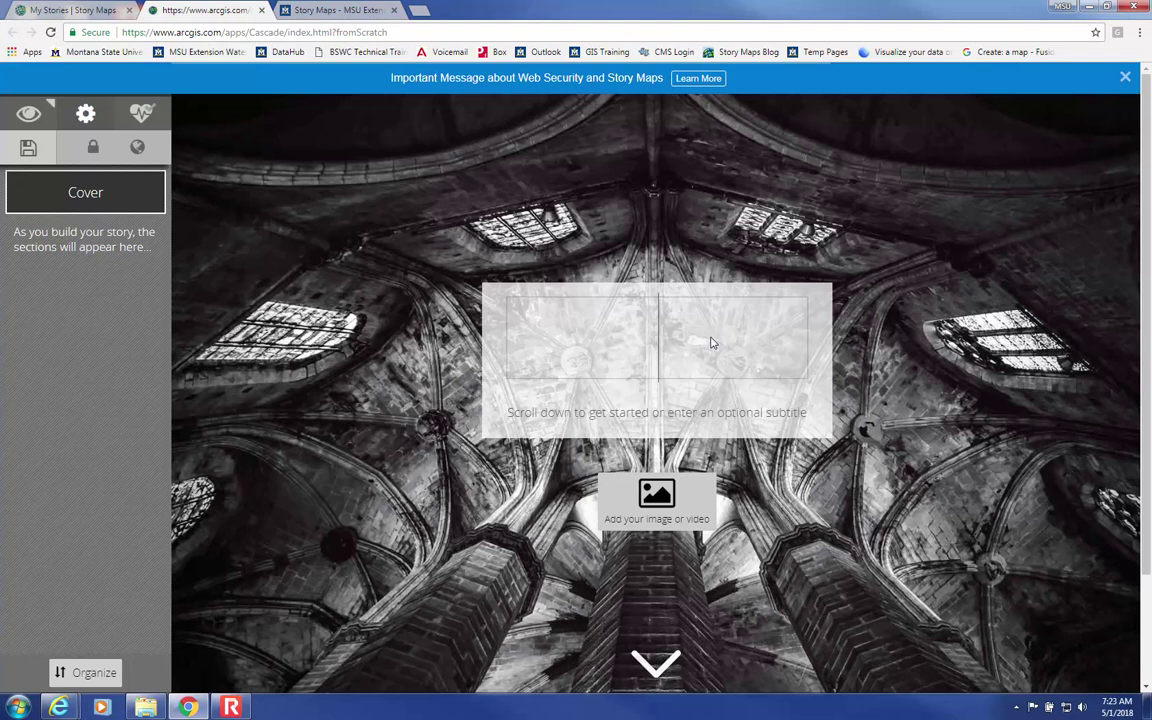
type("Deep Creek")
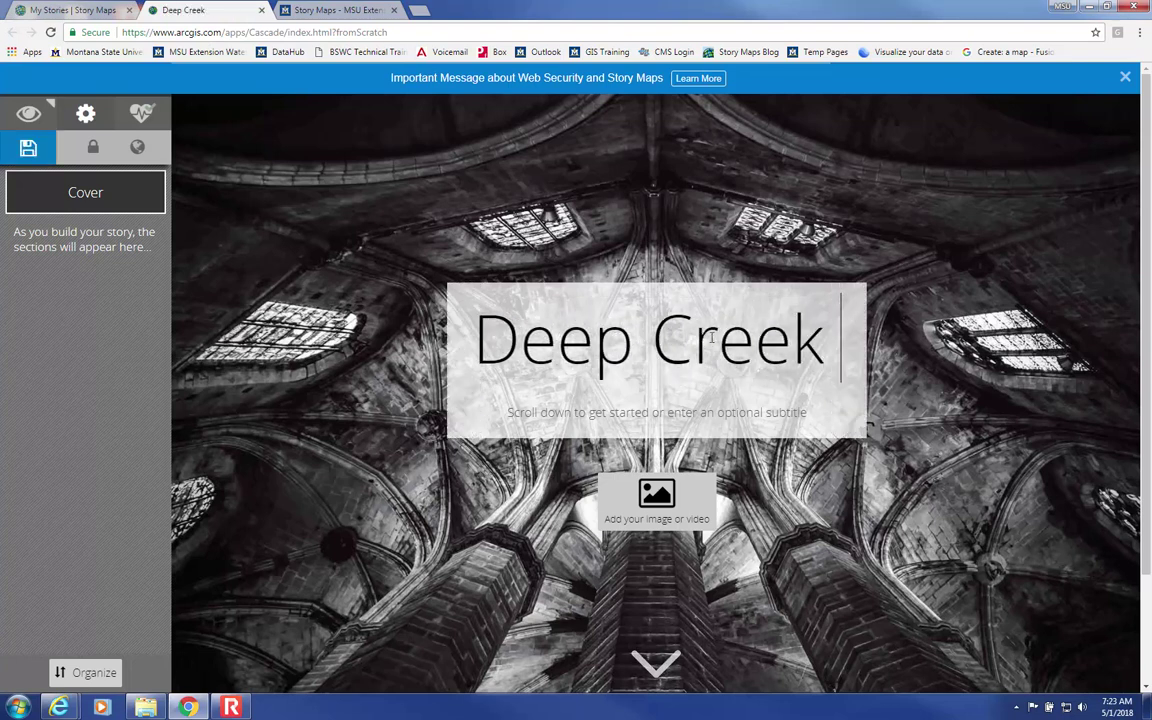
left_click(689, 417)
type("Broadwater County, Montana")
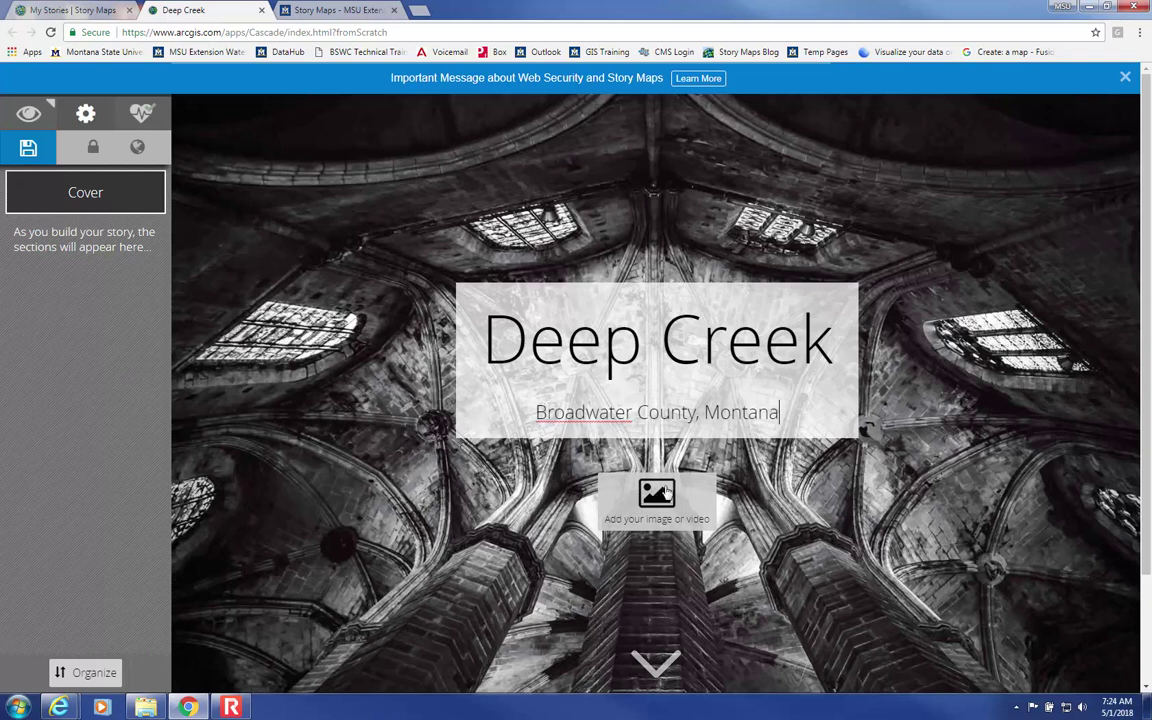
left_click(28, 148)
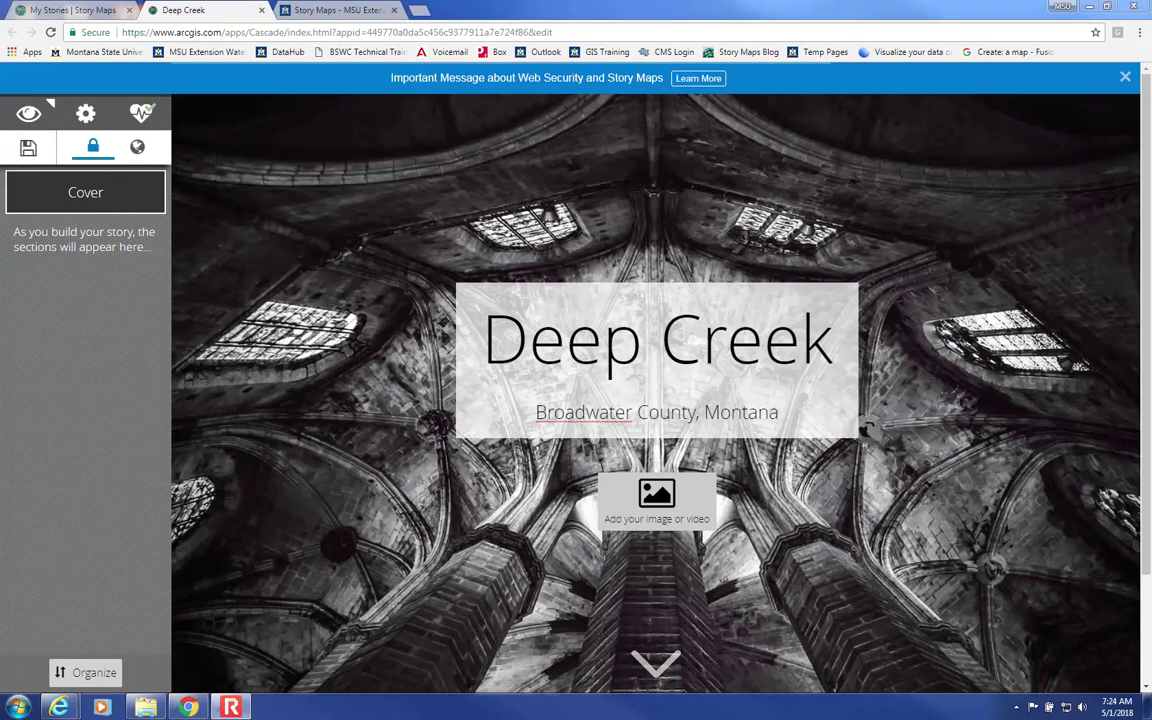
Upload the deepcreek photo from Desktop > Deep Creek as the cover background image
left_click(656, 503)
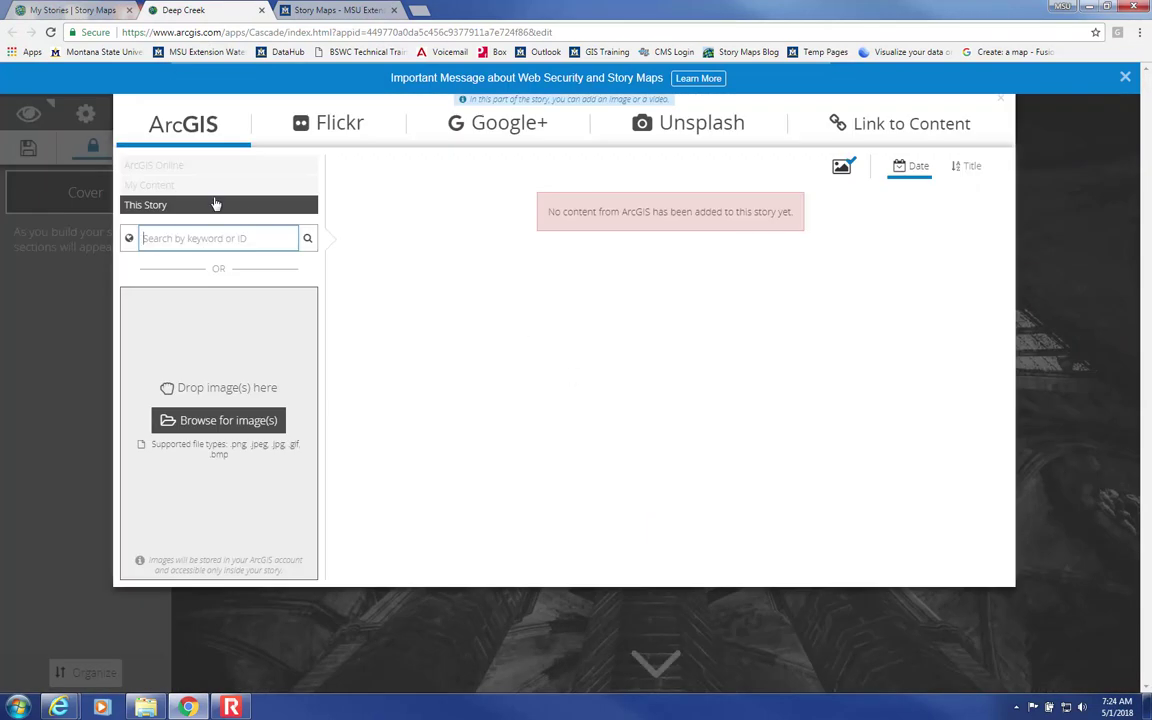
left_click(226, 419)
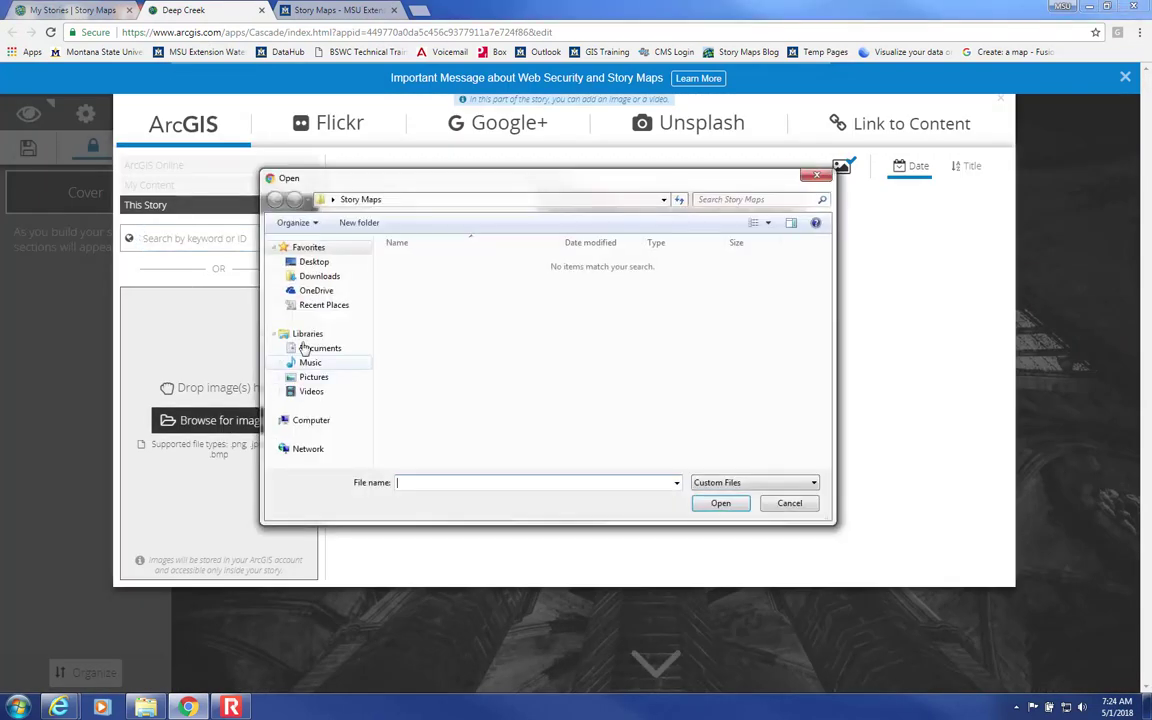
left_click(312, 262)
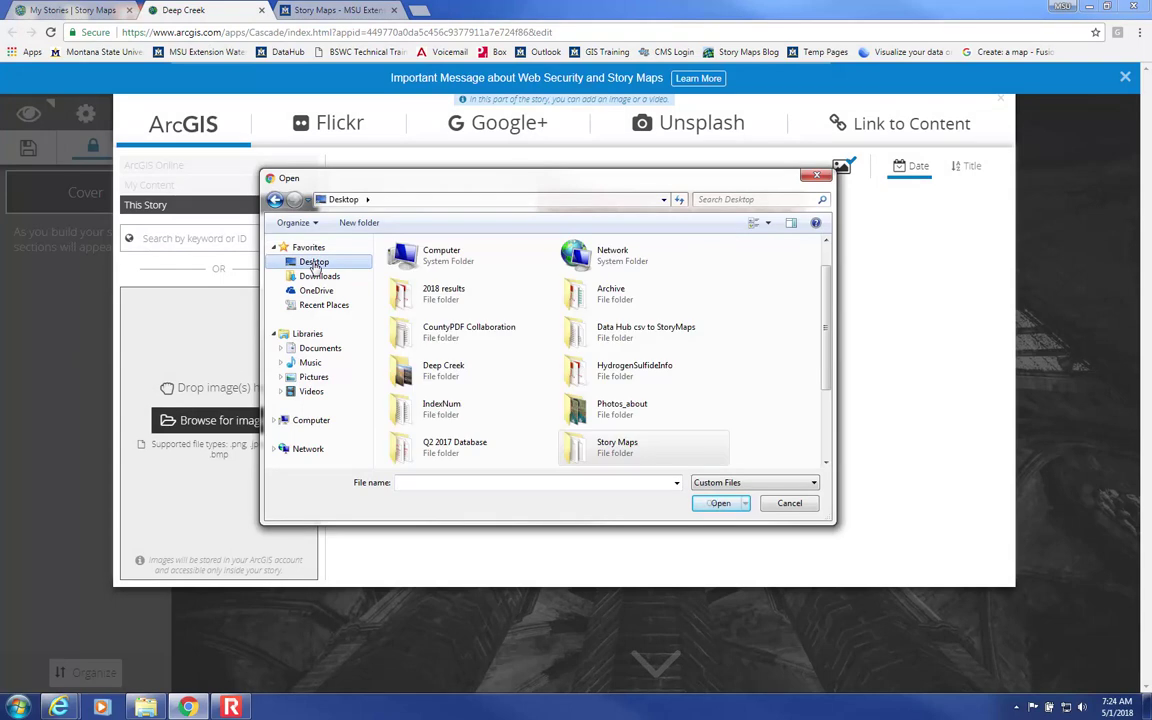
double_click(443, 368)
left_click(549, 279)
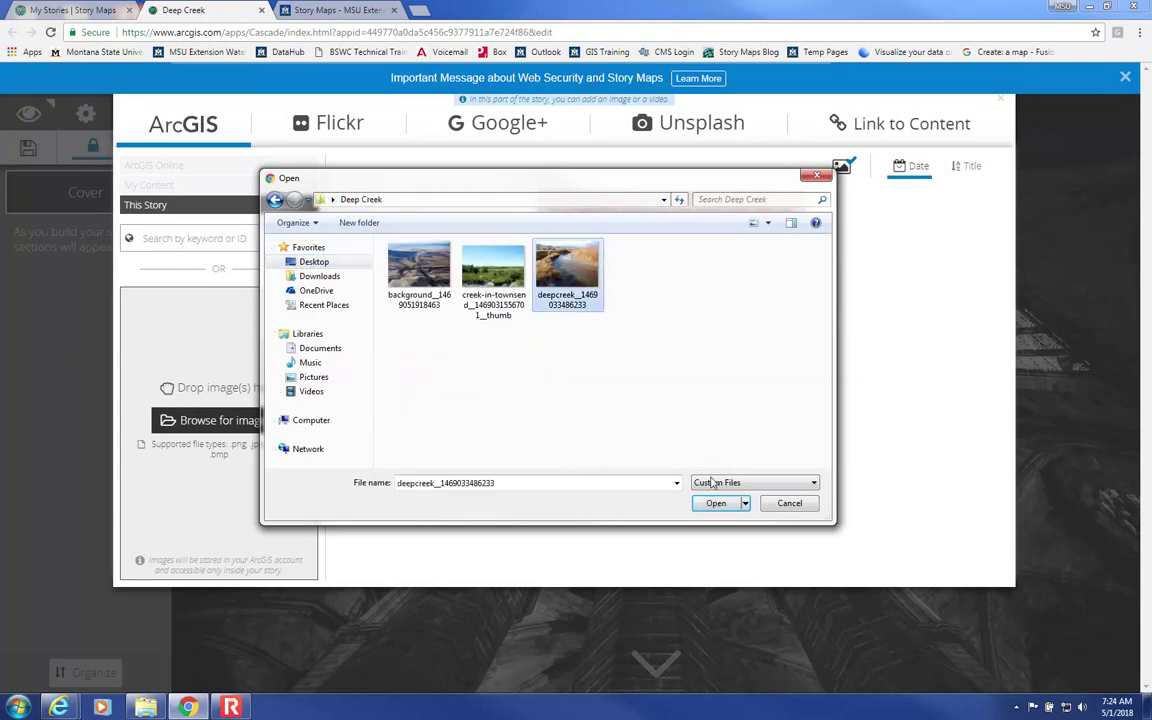
left_click(718, 503)
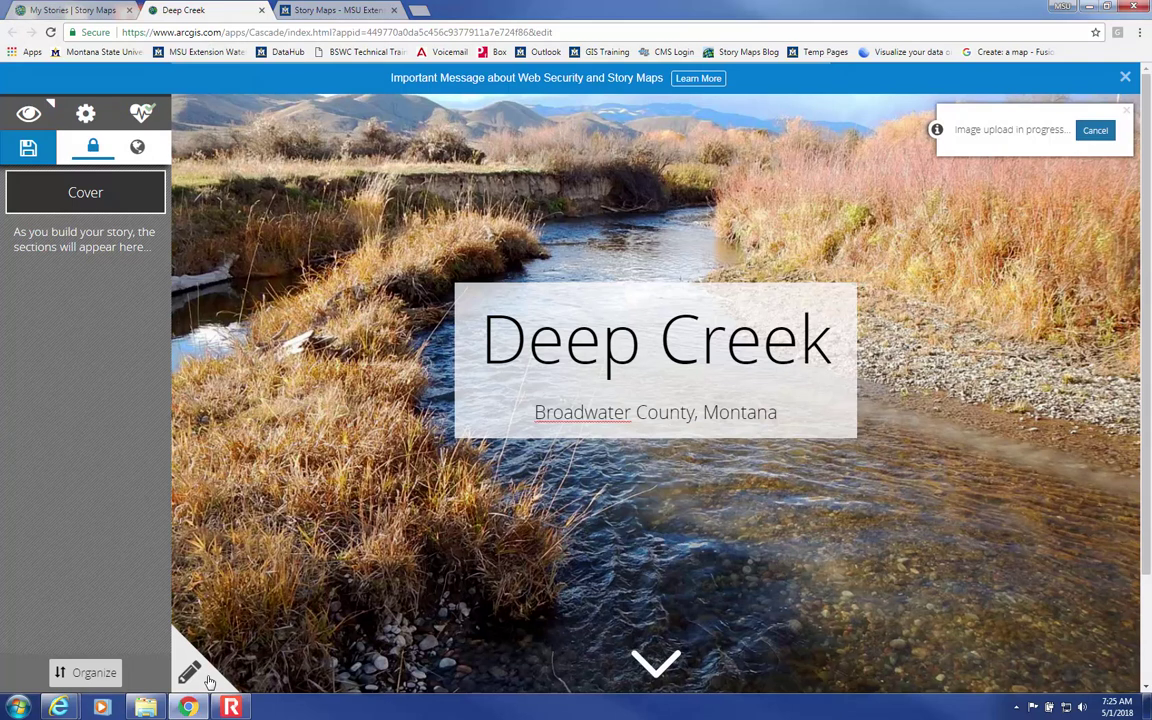
left_click(188, 625)
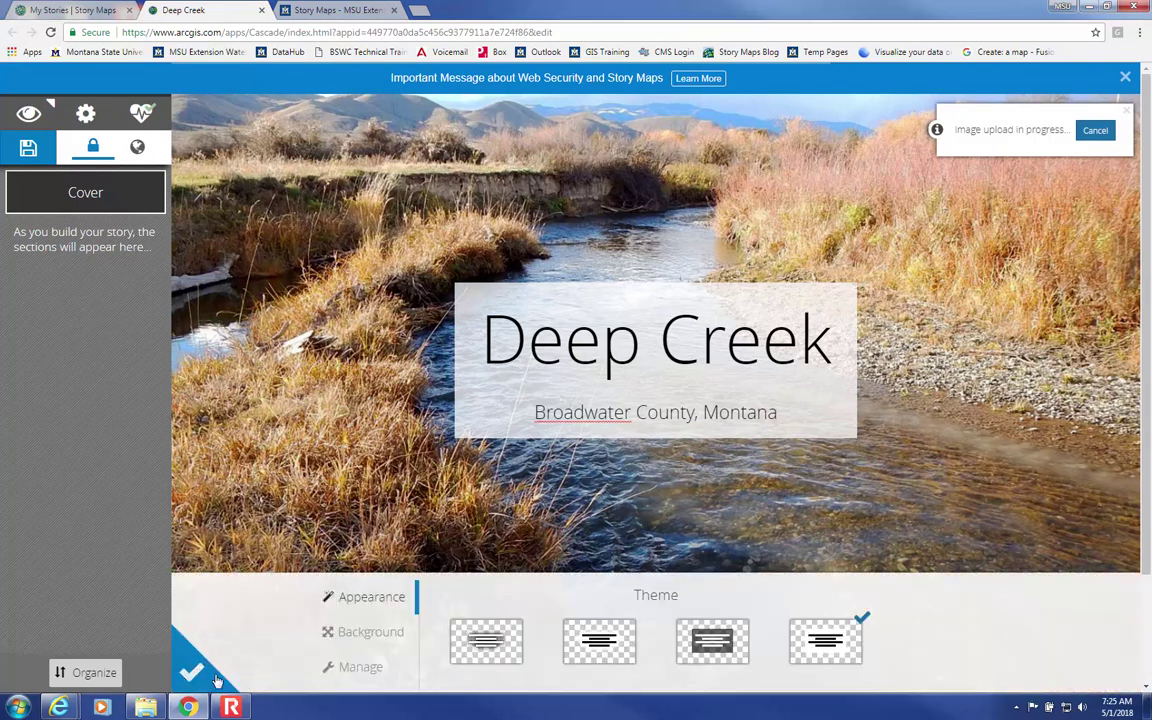
Apply the first cover theme so white title text sits over the photo, then add a section below
left_click(590, 640)
left_click(505, 655)
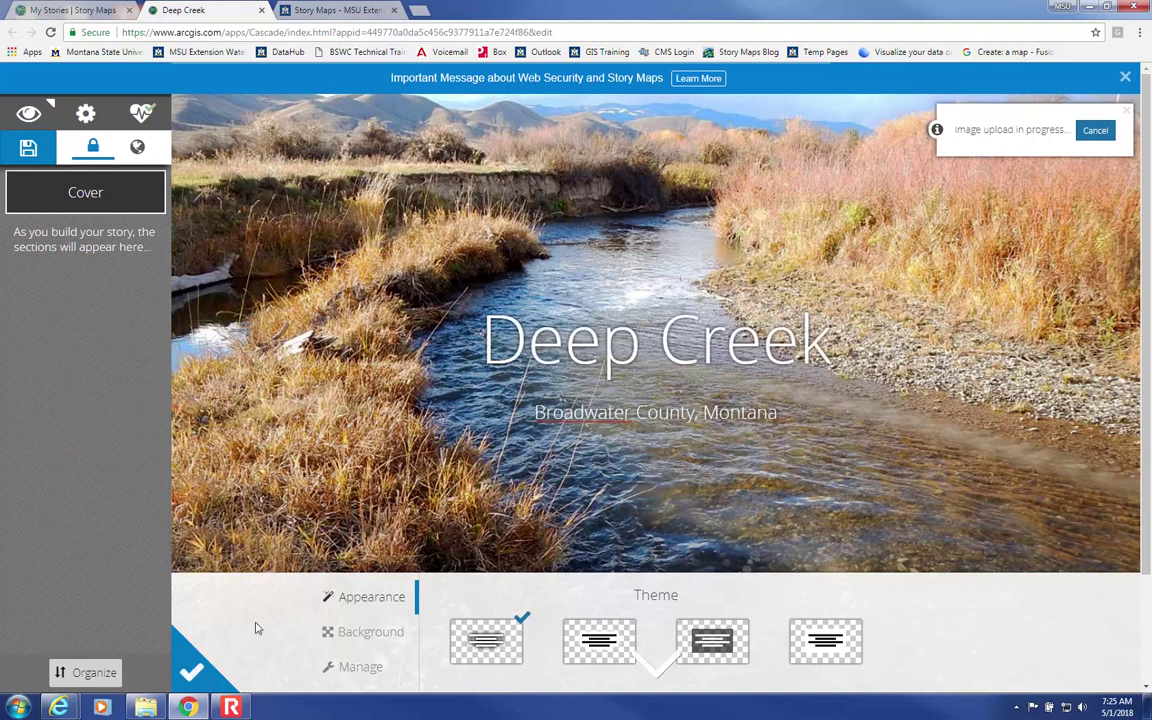
left_click(193, 670)
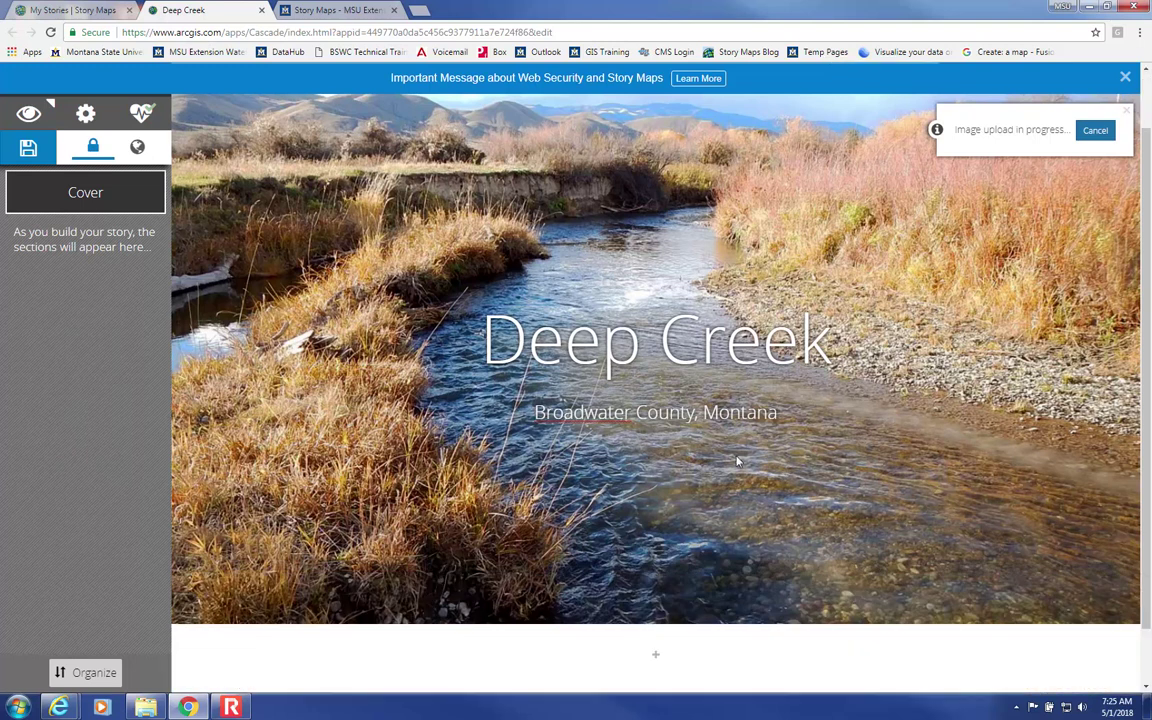
scroll(704, 488, "down", 1)
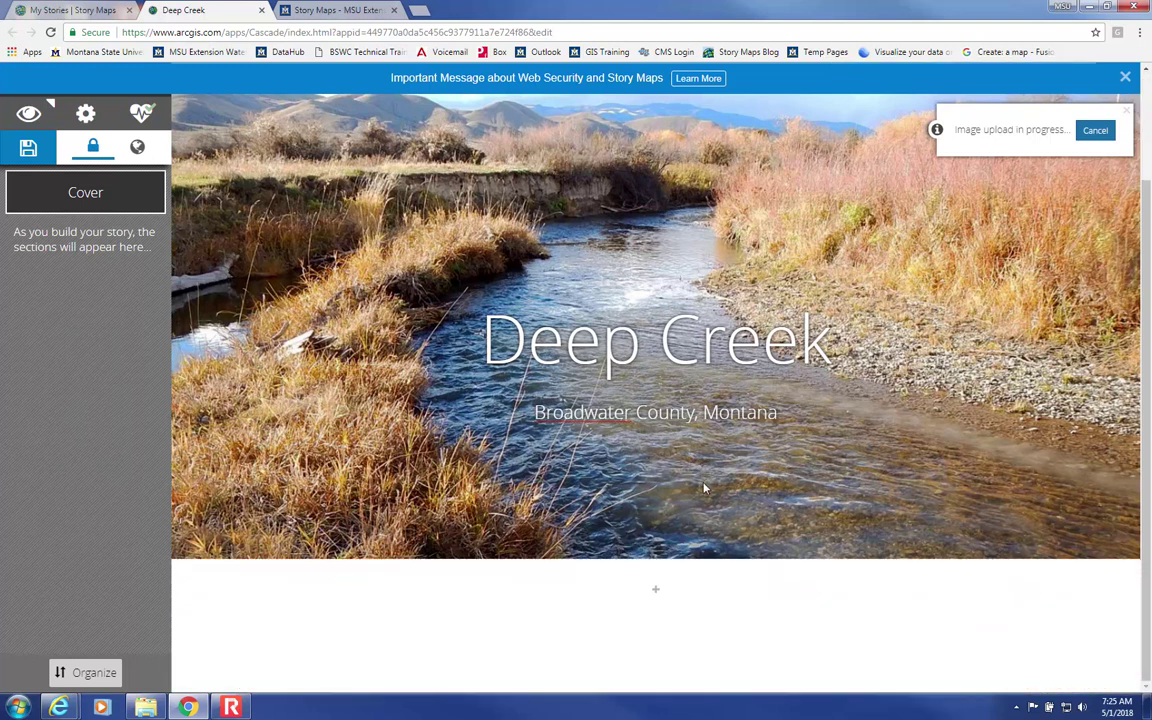
left_click(656, 594)
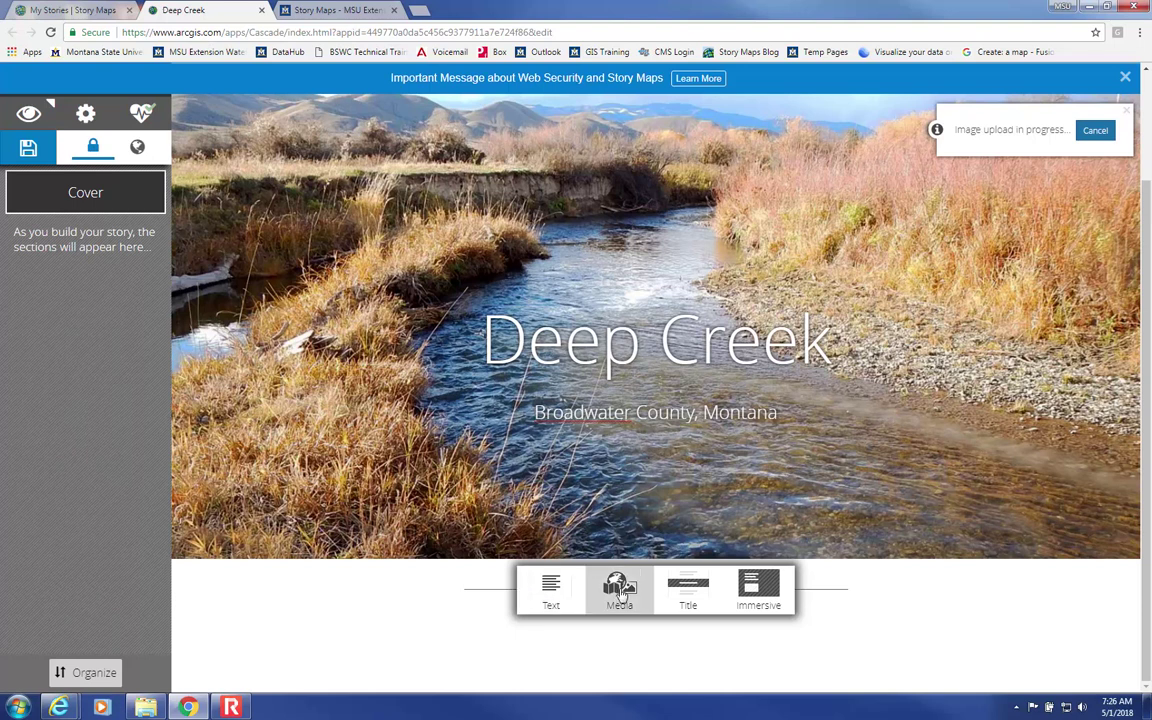
Choose Immersive for the new section and title it 'Monitoring Efforts'
left_click(760, 590)
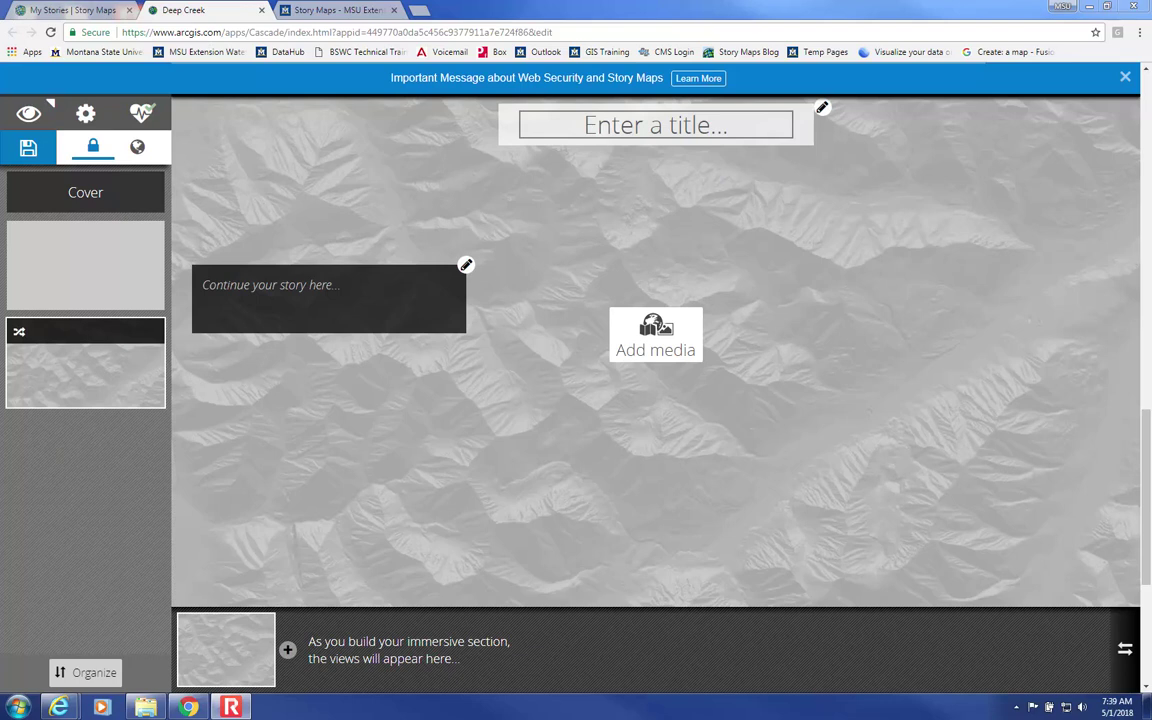
left_click(647, 133)
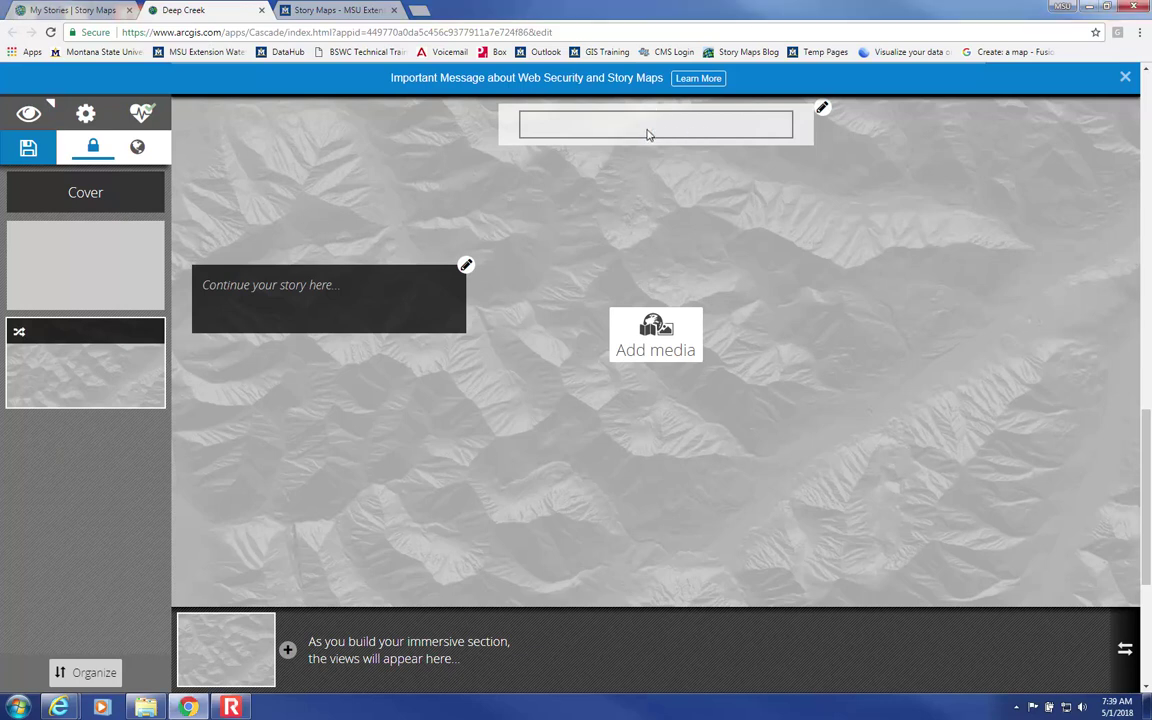
type("Monitorin")
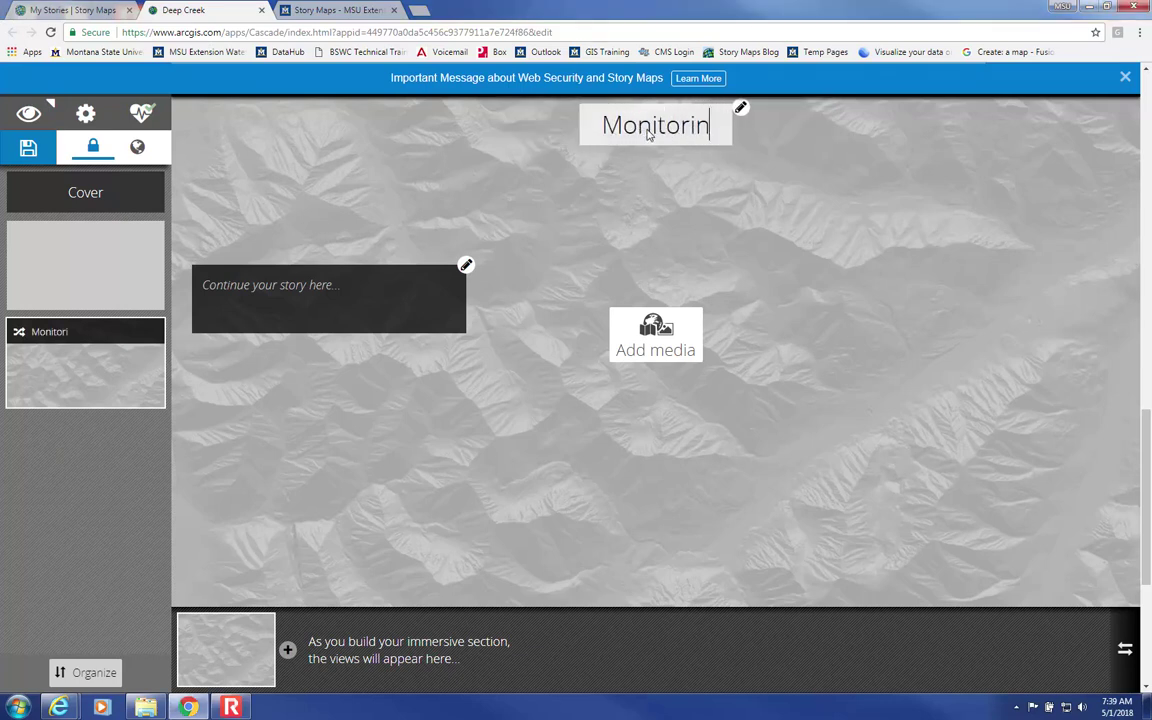
type("g Efforts")
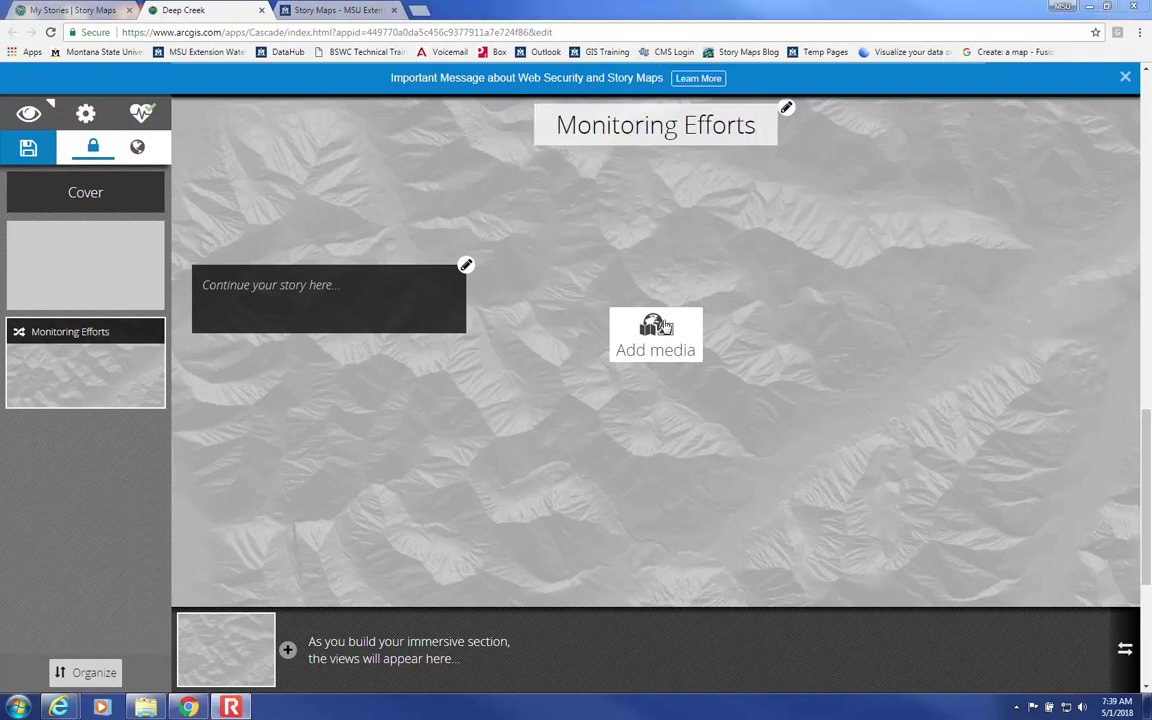
Set the 'test - csv' map from My Content as backdrop and start the narrative text
left_click(652, 336)
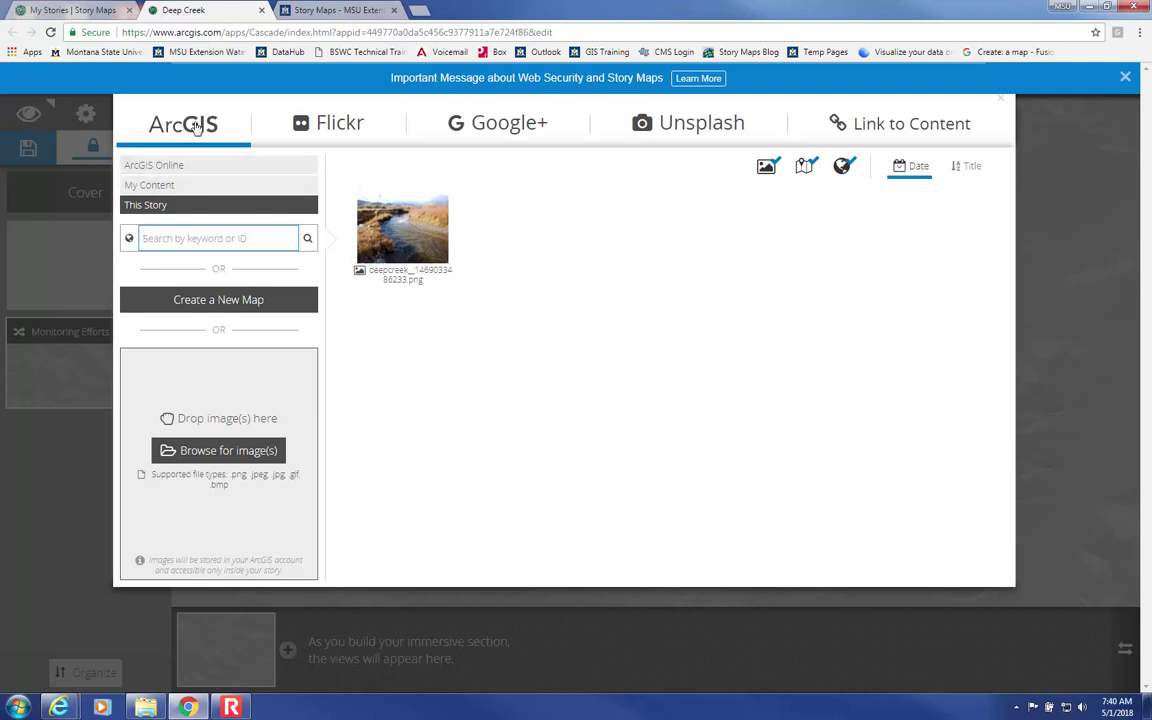
left_click(168, 166)
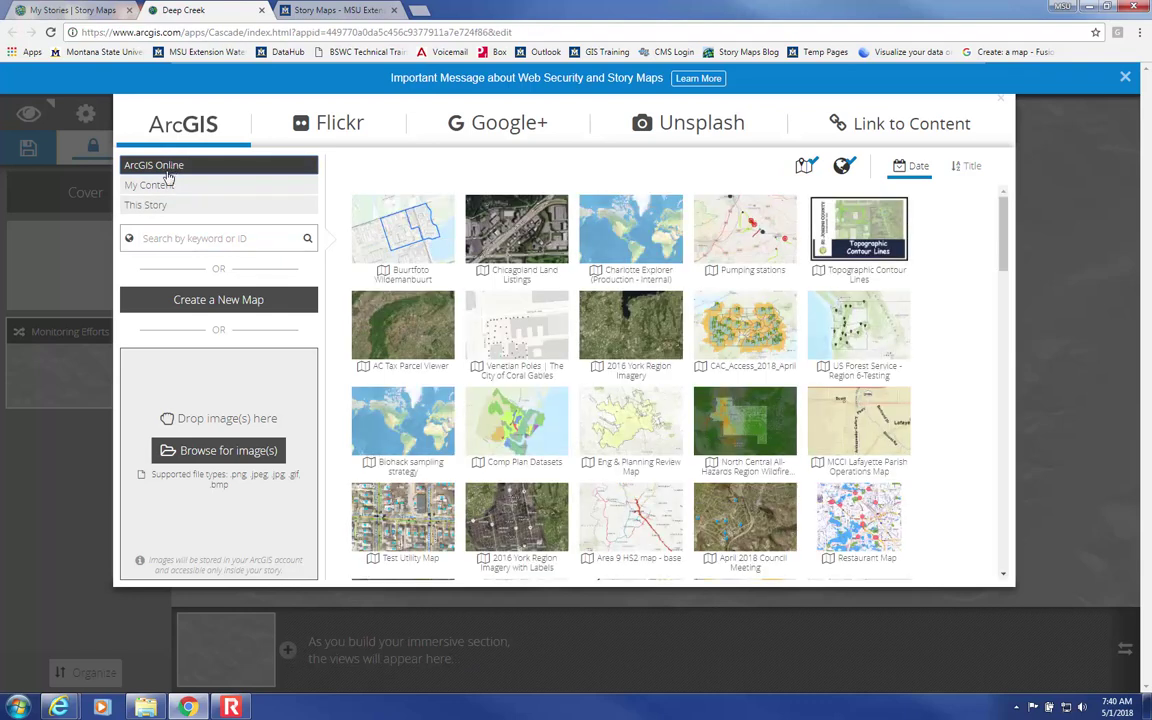
left_click(190, 186)
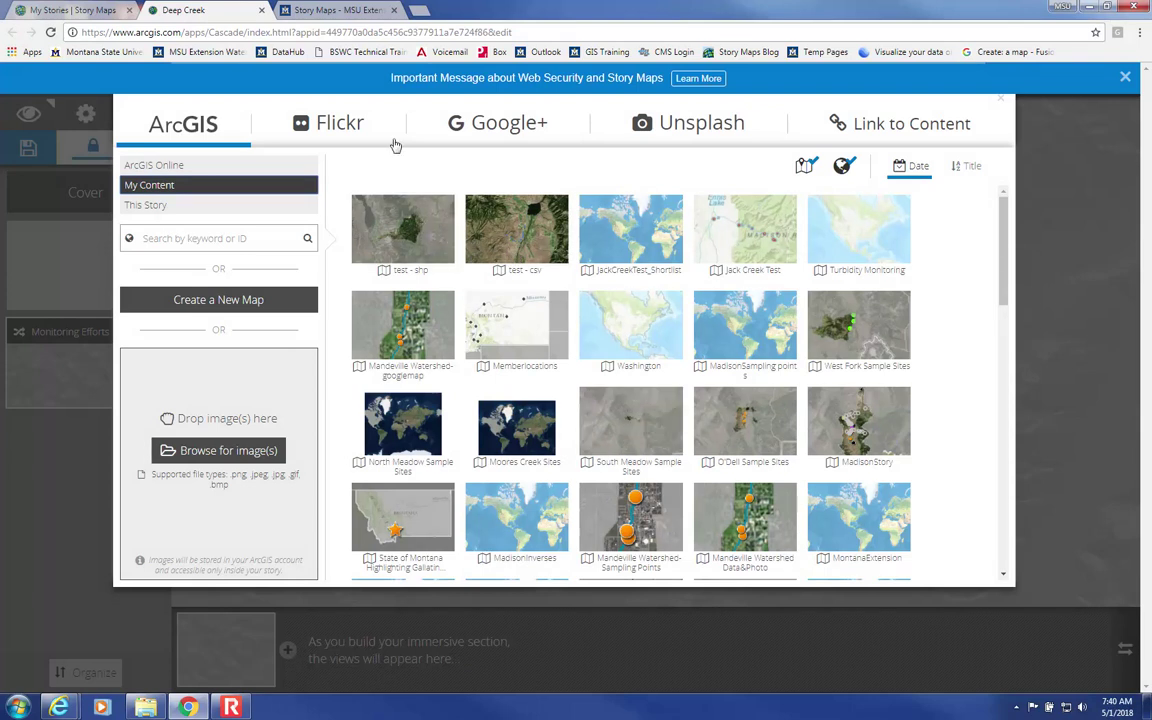
left_click(515, 232)
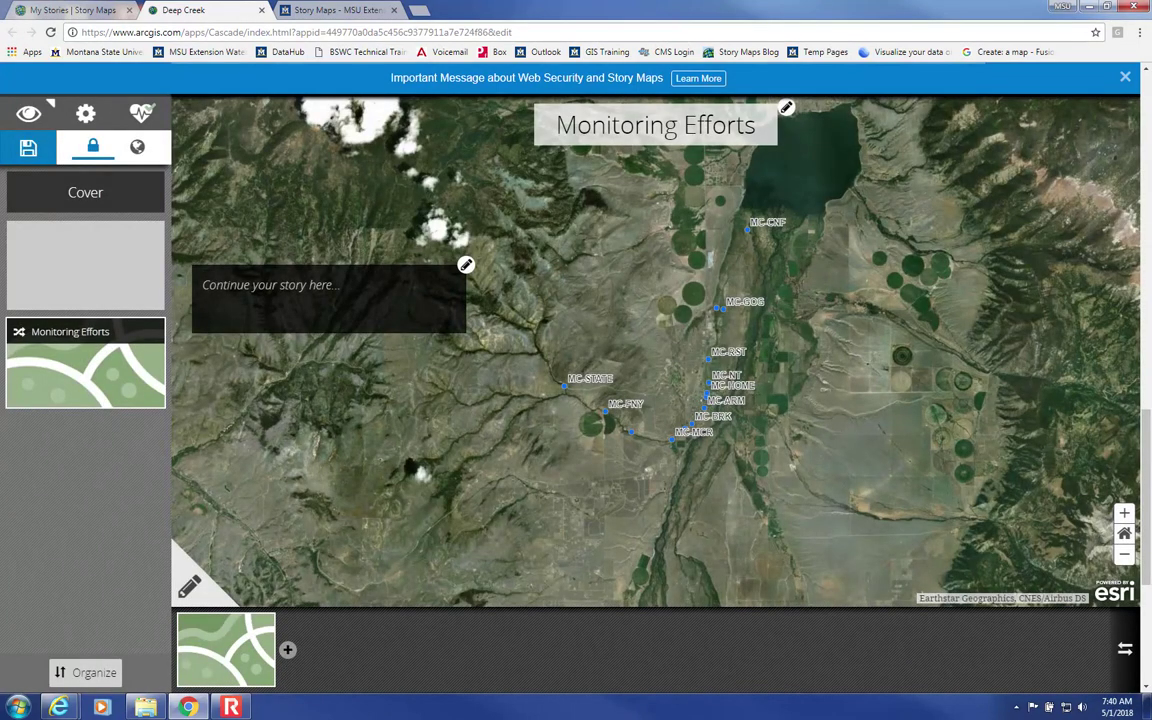
left_click(324, 318)
type("There are")
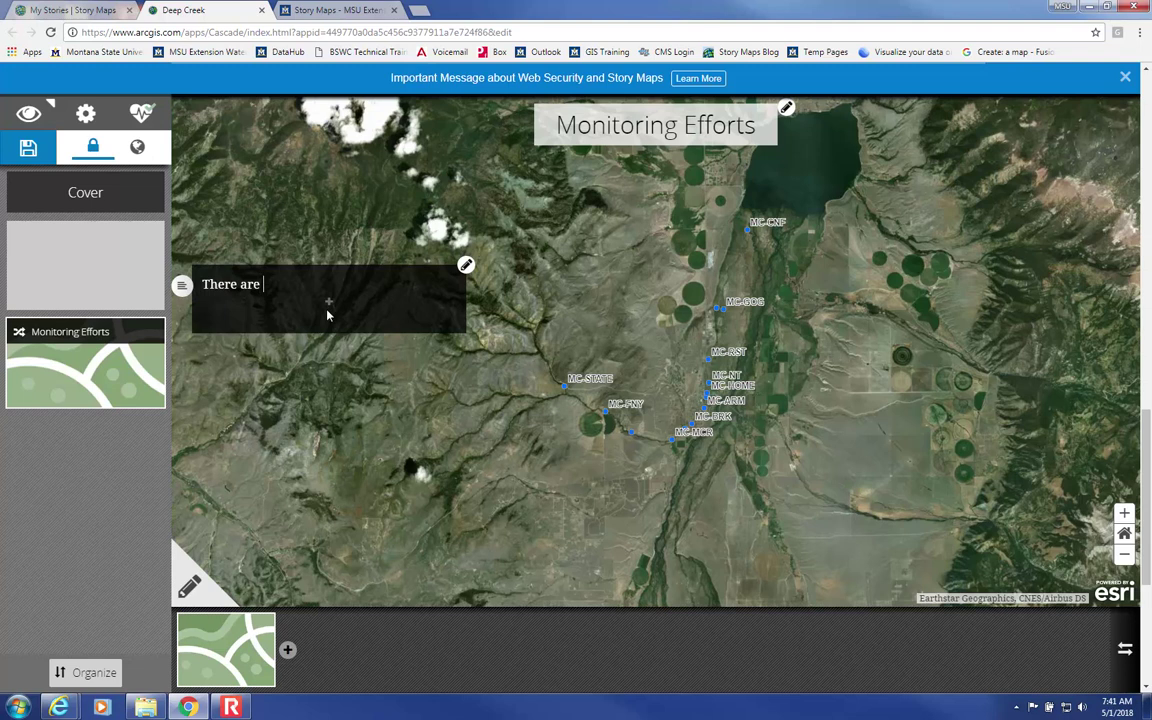
type(" several monitoring sites in")
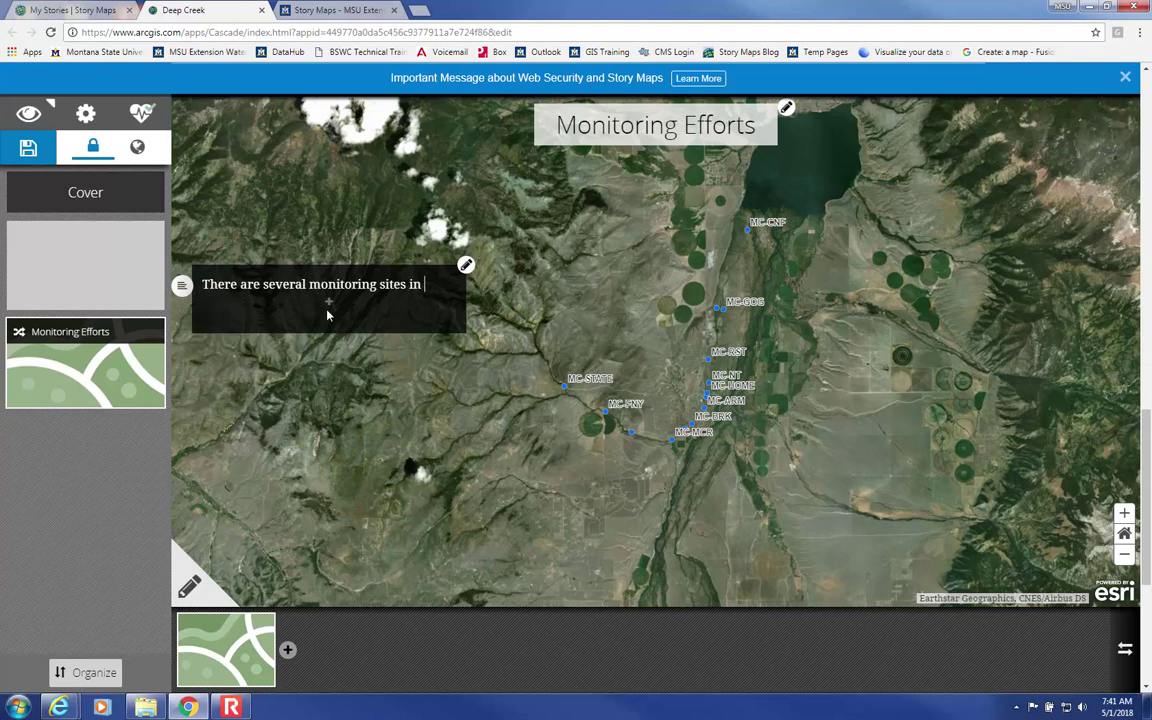
type(" the along deep Creek")
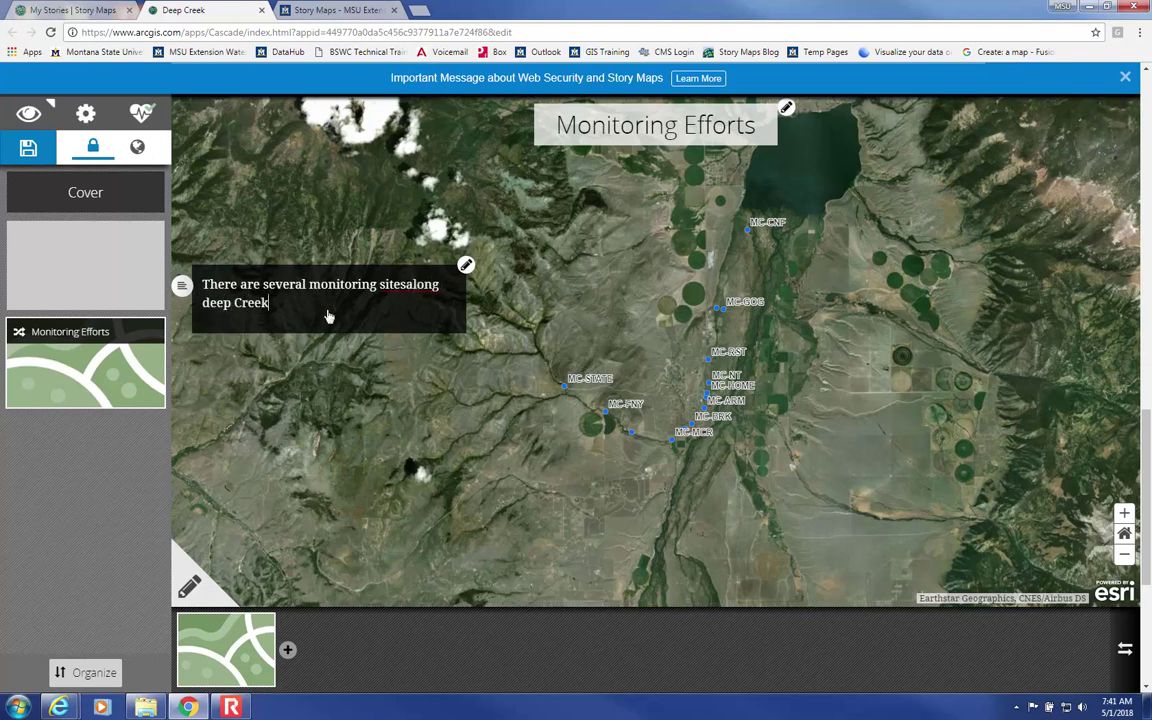
type(".")
Correct the narrative to read 'There are several monitoring sites along Deep Creek.'
left_click(403, 284)
key("BackSpace")
type("D")
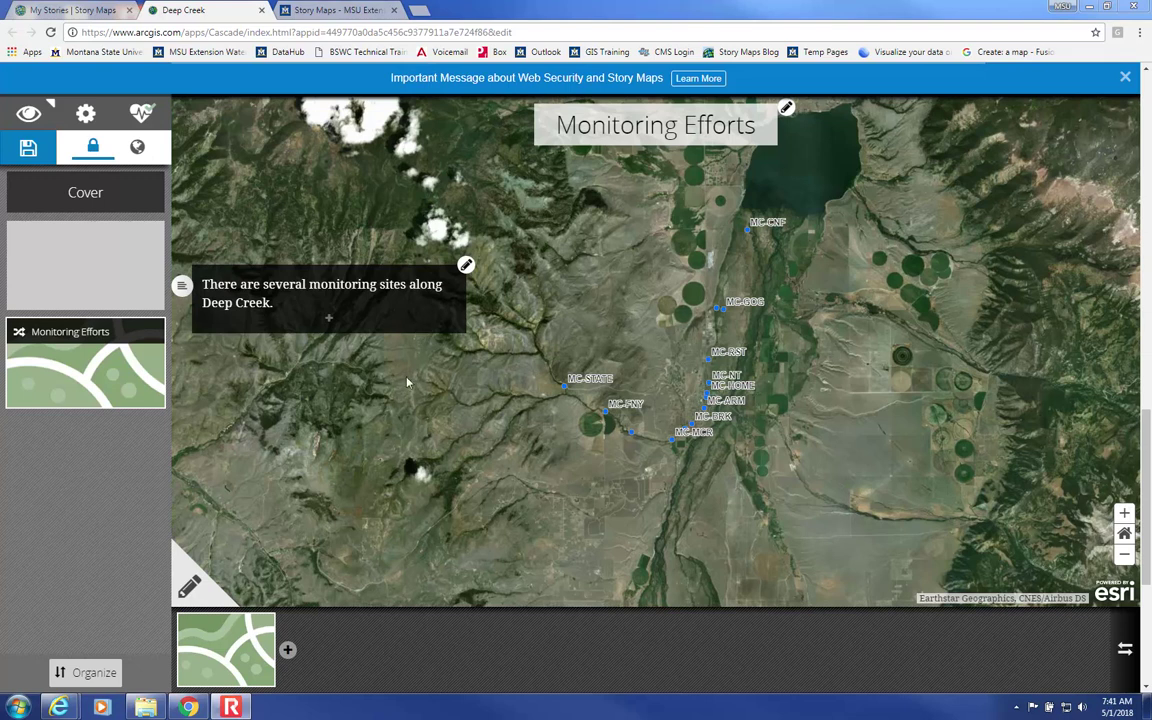
mouse_move(261, 630)
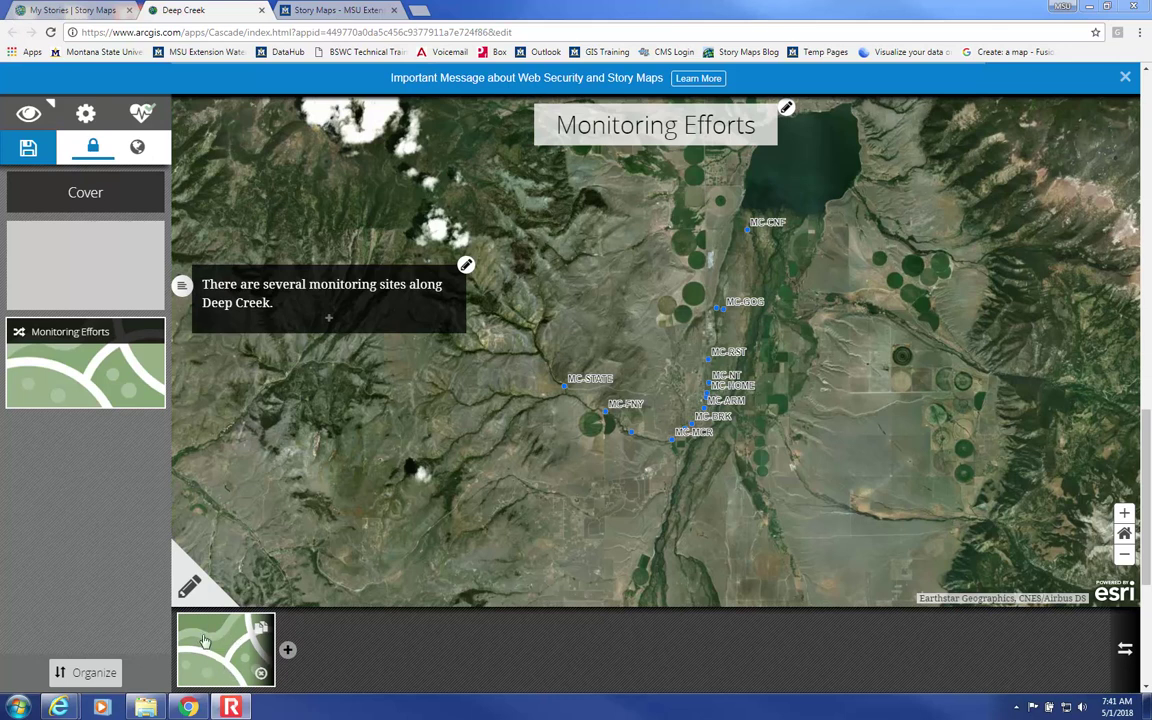
Duplicate the monitoring-site slide and zoom its map in close on the MC-STATE site
left_click(261, 629)
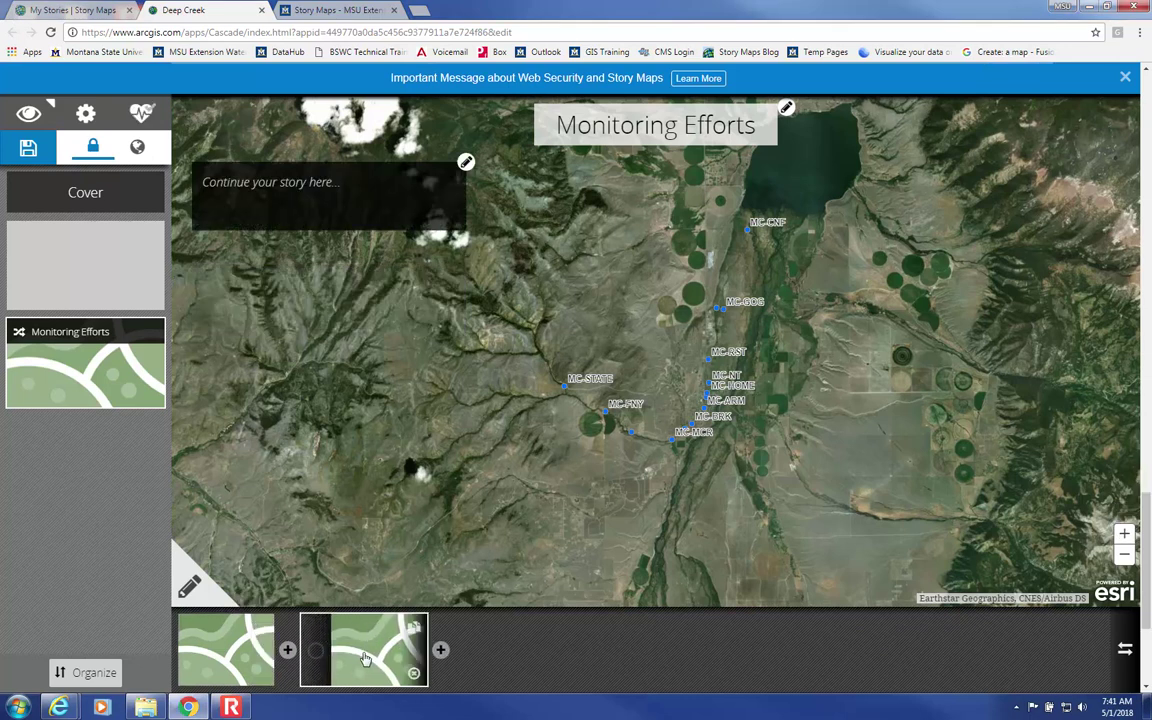
left_click(315, 189)
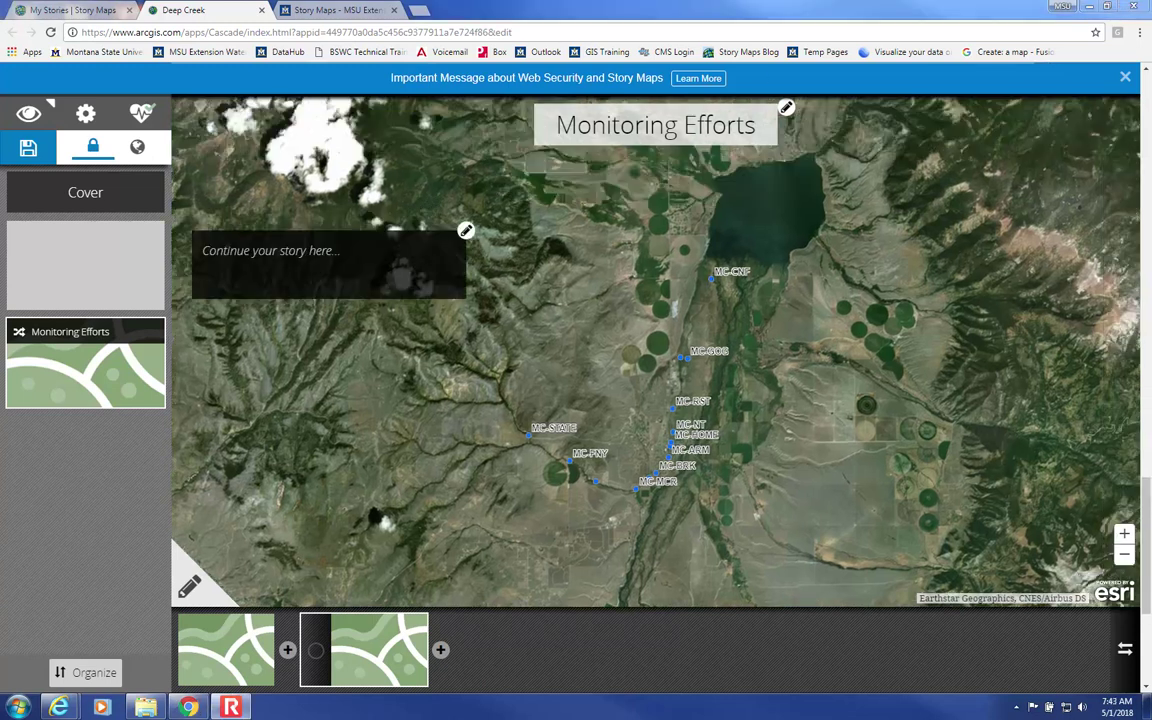
mouse_move(537, 448)
left_mouse_down()
mouse_move(707, 411)
mouse_move(731, 379)
left_mouse_up()
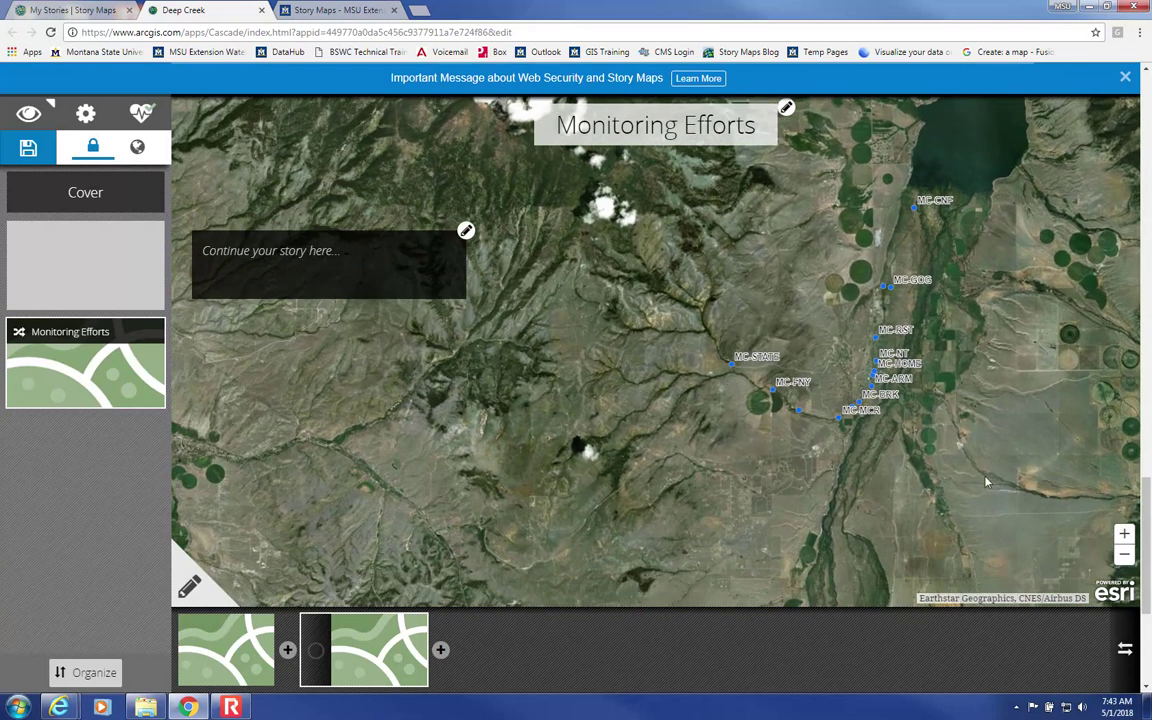
left_click(1125, 535)
left_click(1125, 535)
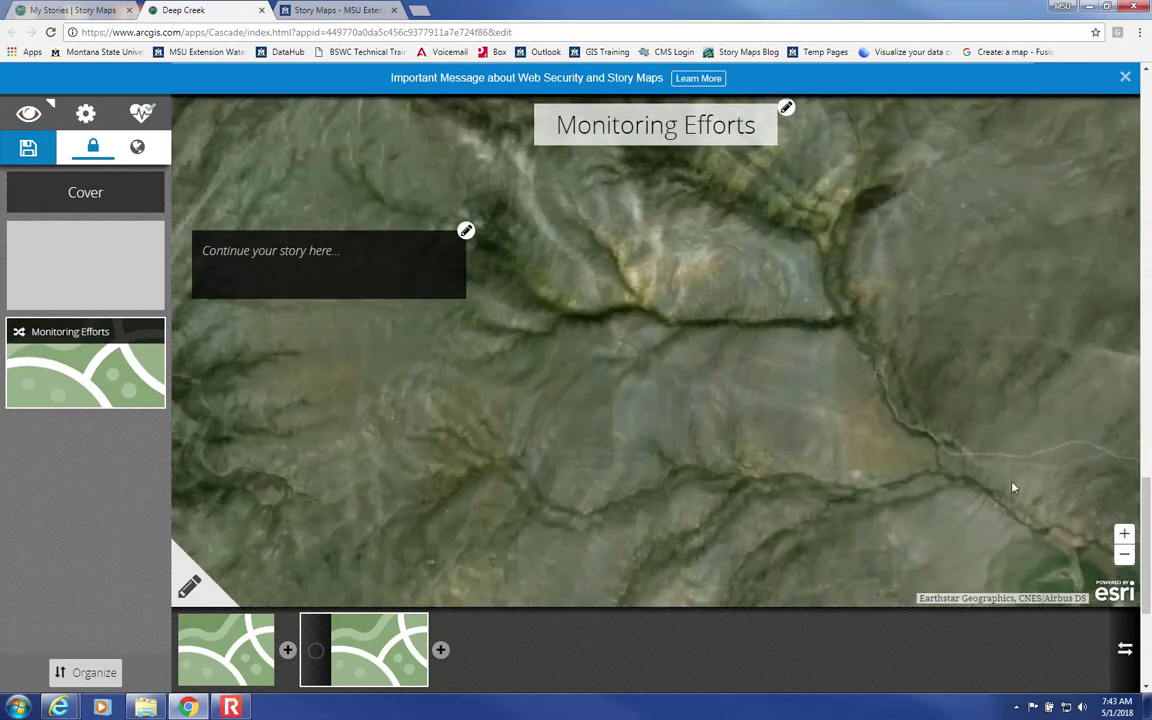
left_click_drag(990, 442, 765, 390)
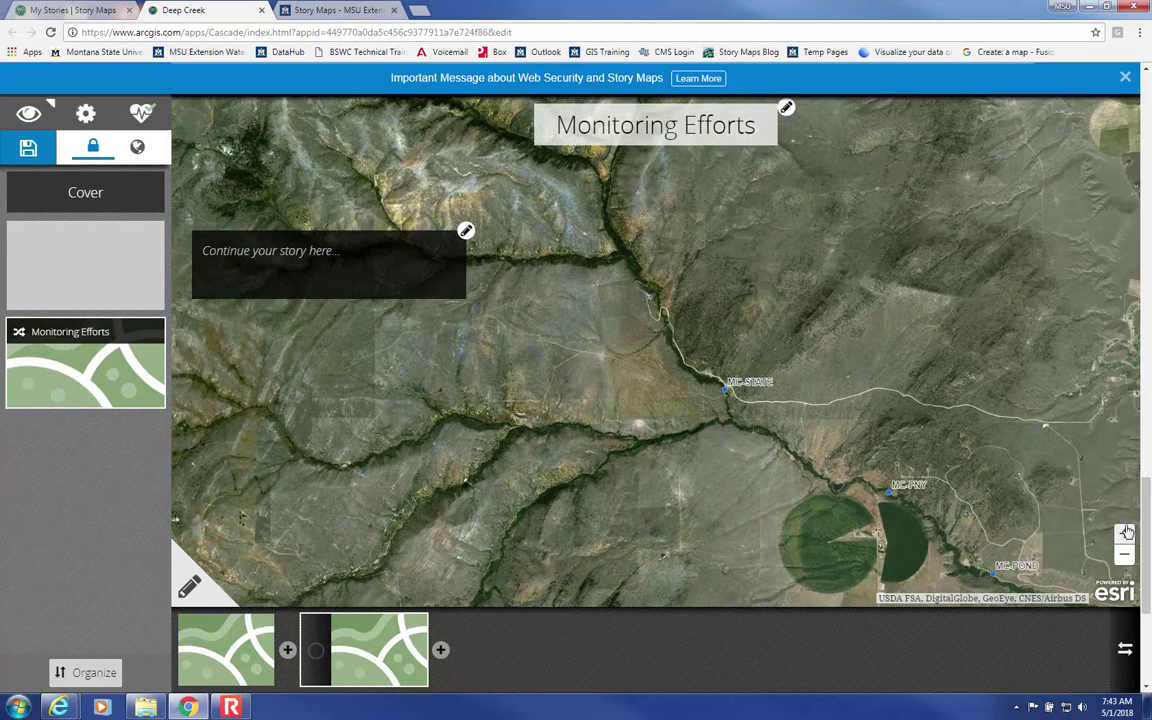
scroll(690, 345, "up", 1)
left_click_drag(856, 483, 768, 415)
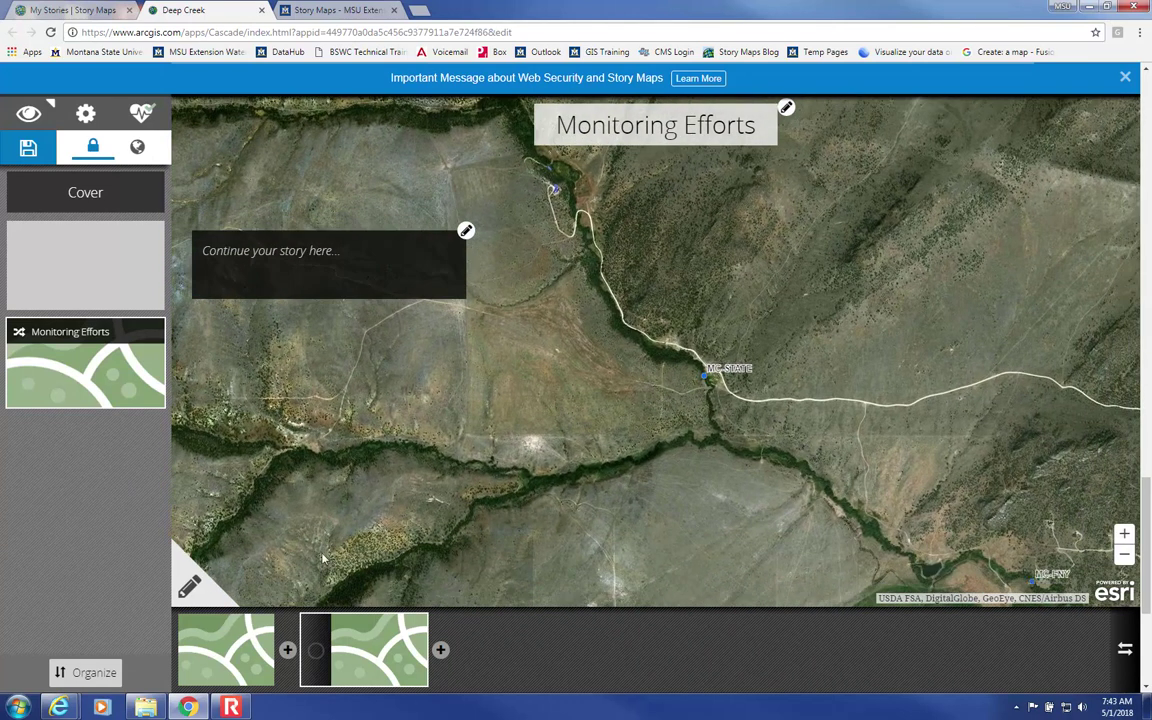
left_click(185, 535)
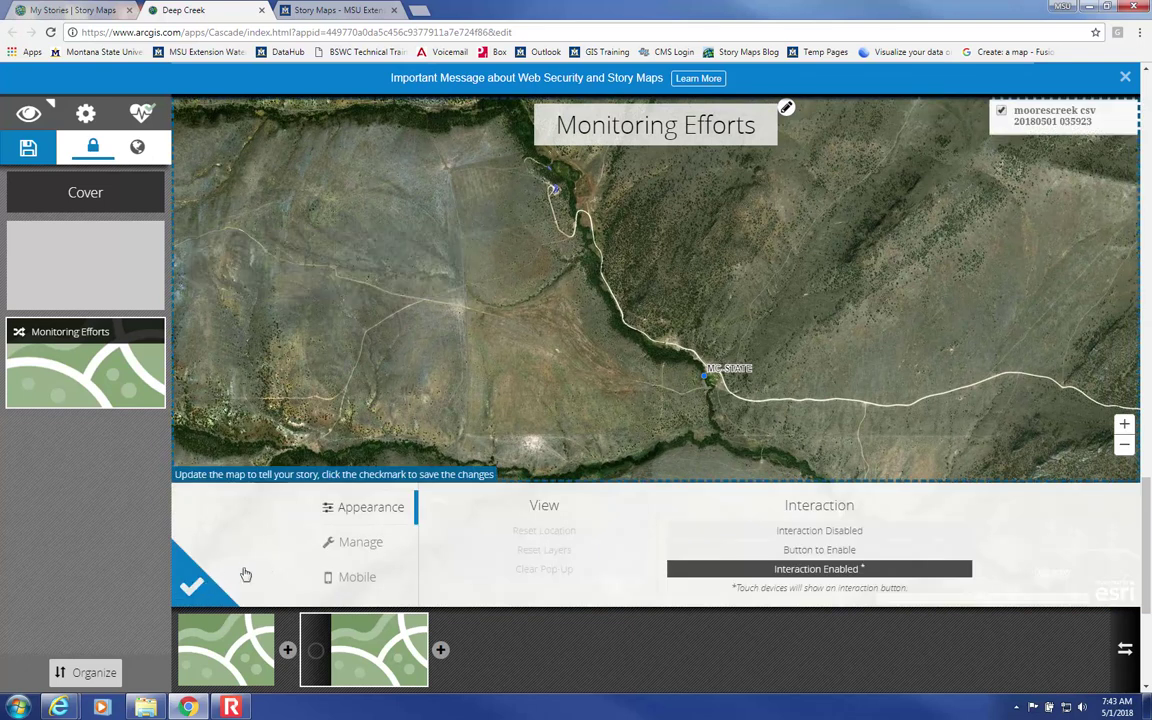
Set the MC-STATE slide's map to Interaction Disabled and apply the settings
left_click(803, 534)
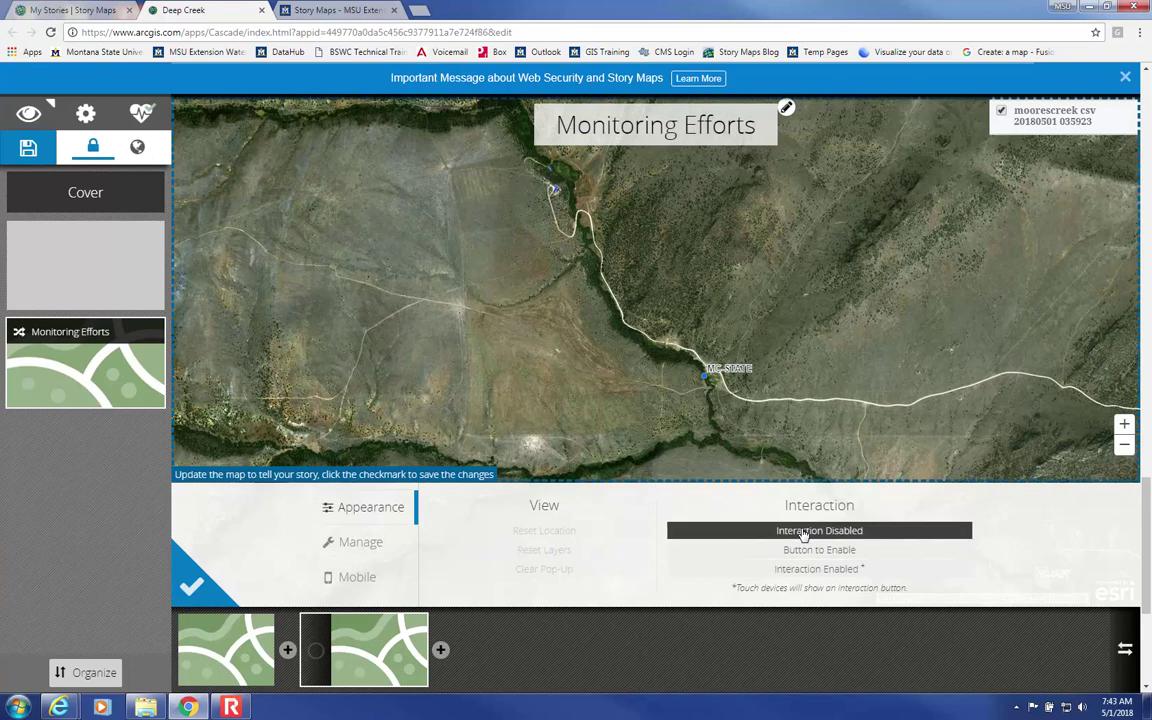
left_click(192, 588)
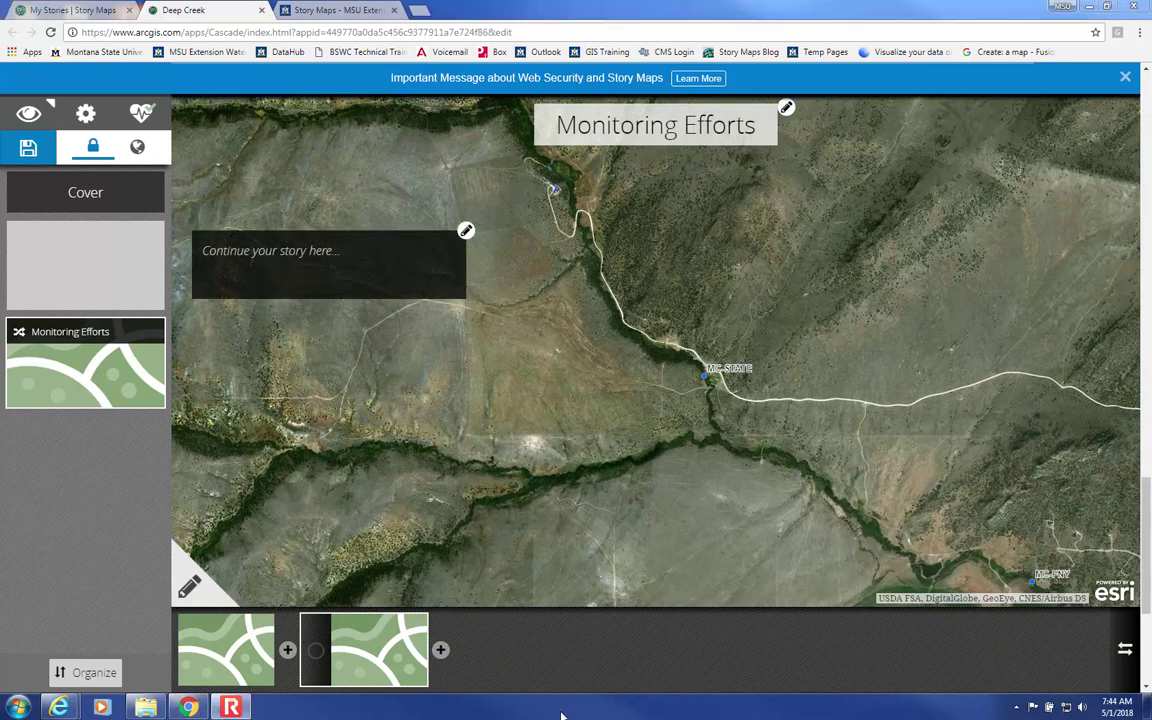
Add a third slide showing the 'test - shp' Deep Creek watershed map
left_click(440, 651)
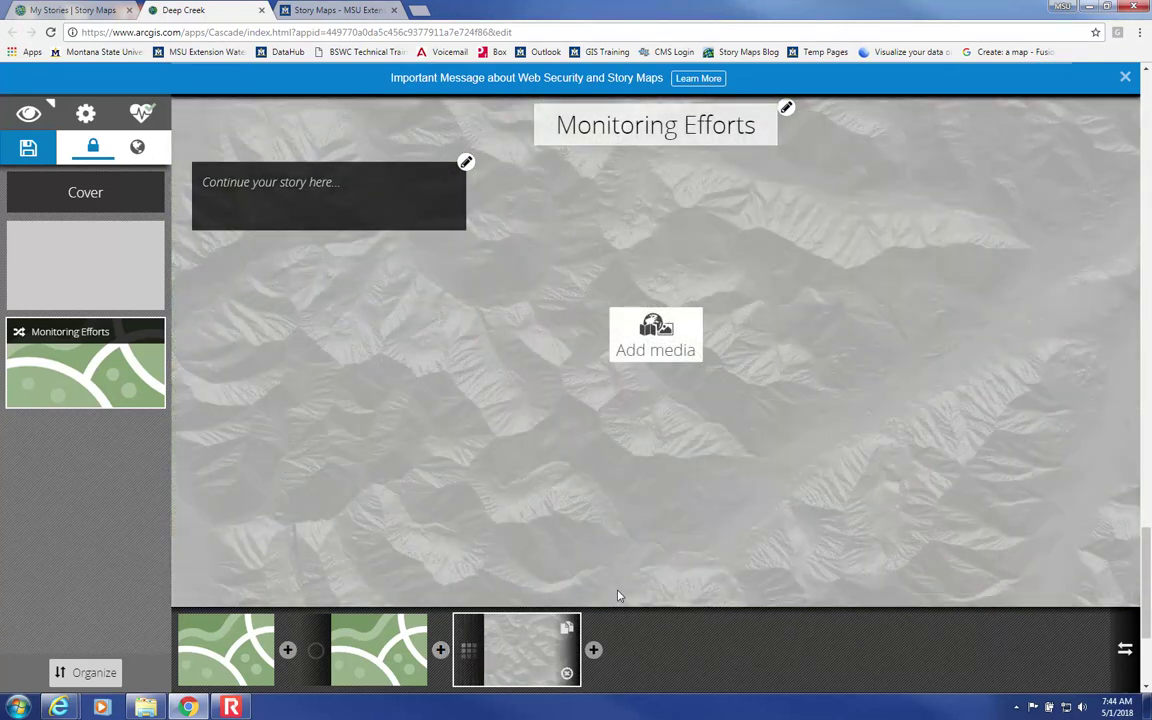
left_click(647, 343)
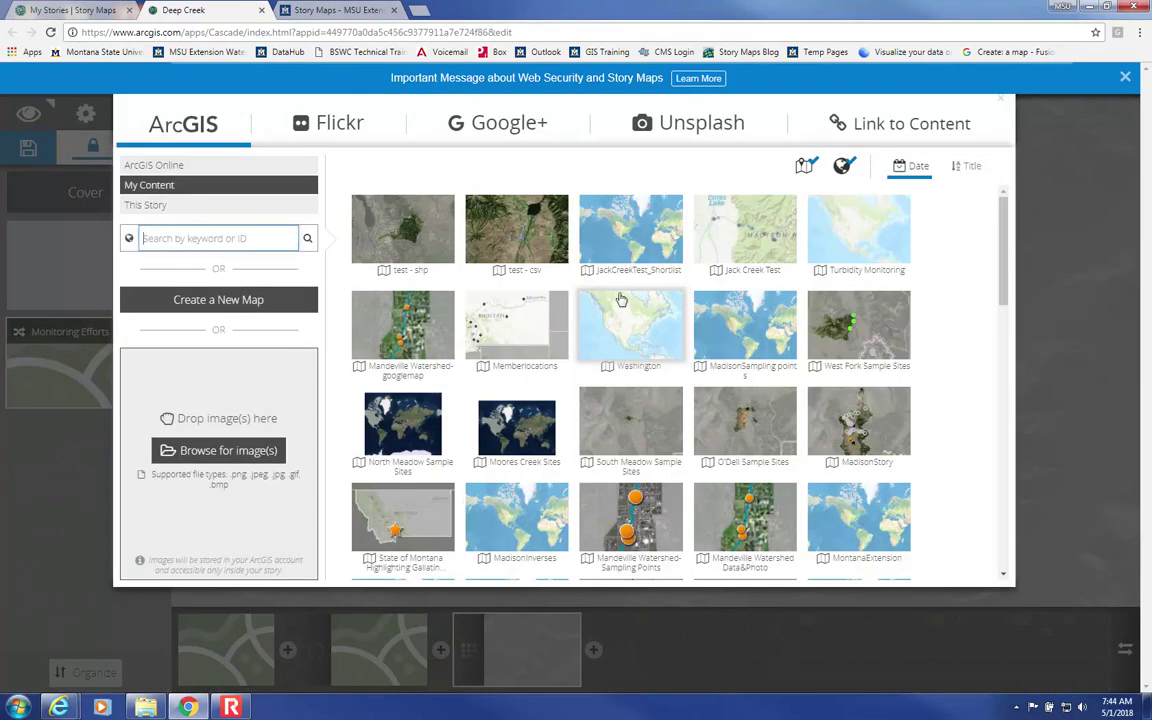
left_click(400, 231)
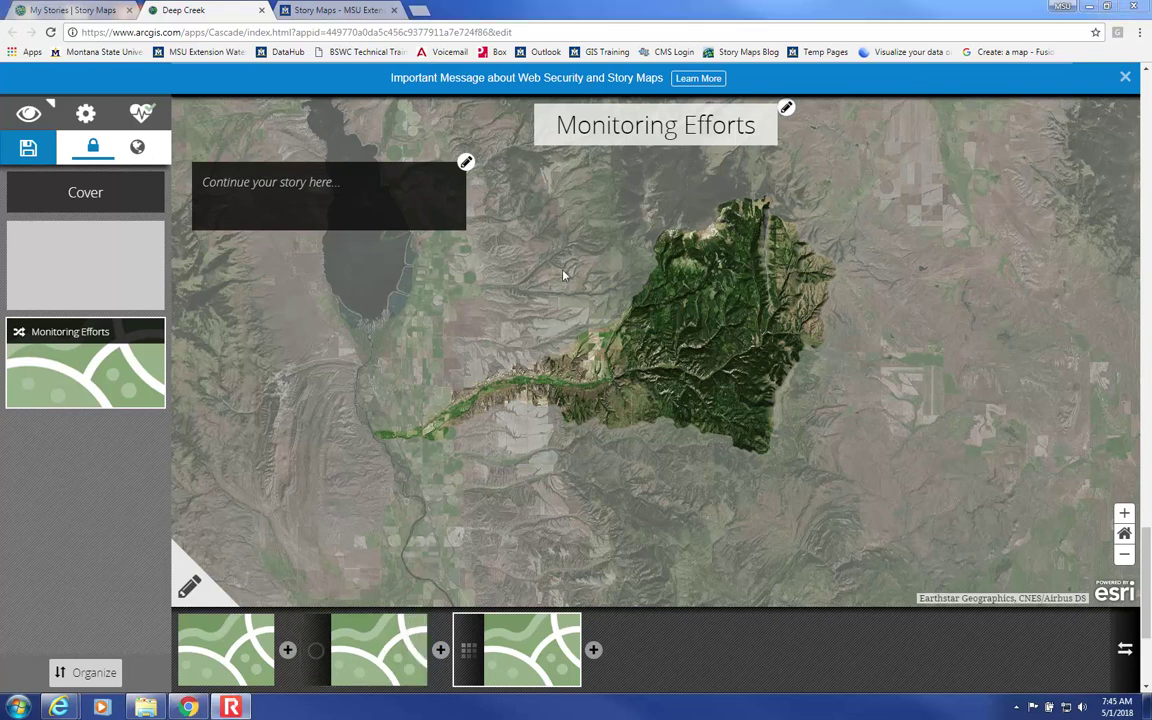
Set the third slide's narrative panel to right position, large size, light theme, transparent background
left_click(466, 162)
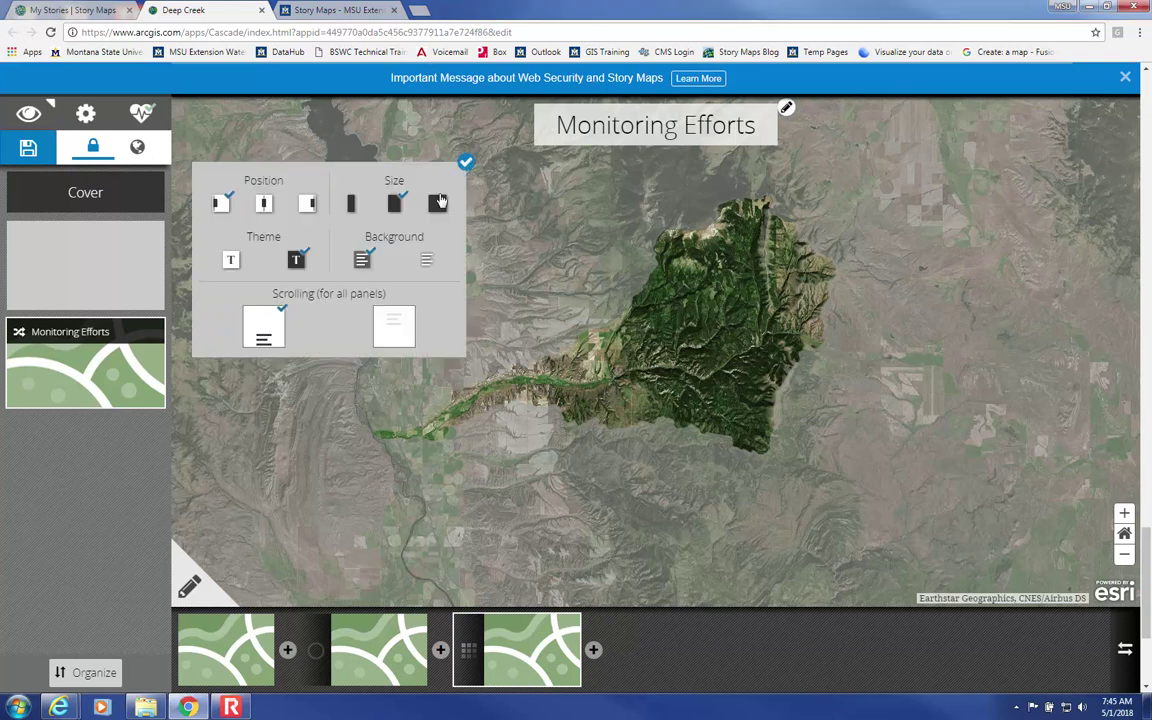
left_click(266, 206)
left_click(633, 204)
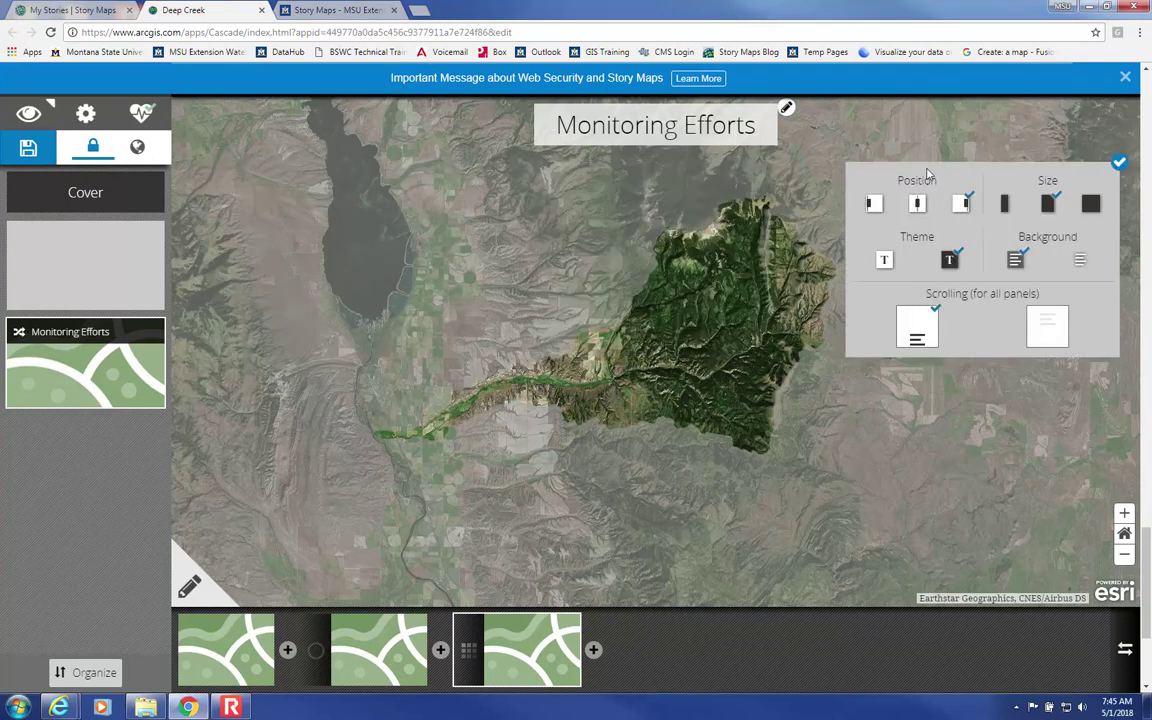
left_click(1090, 204)
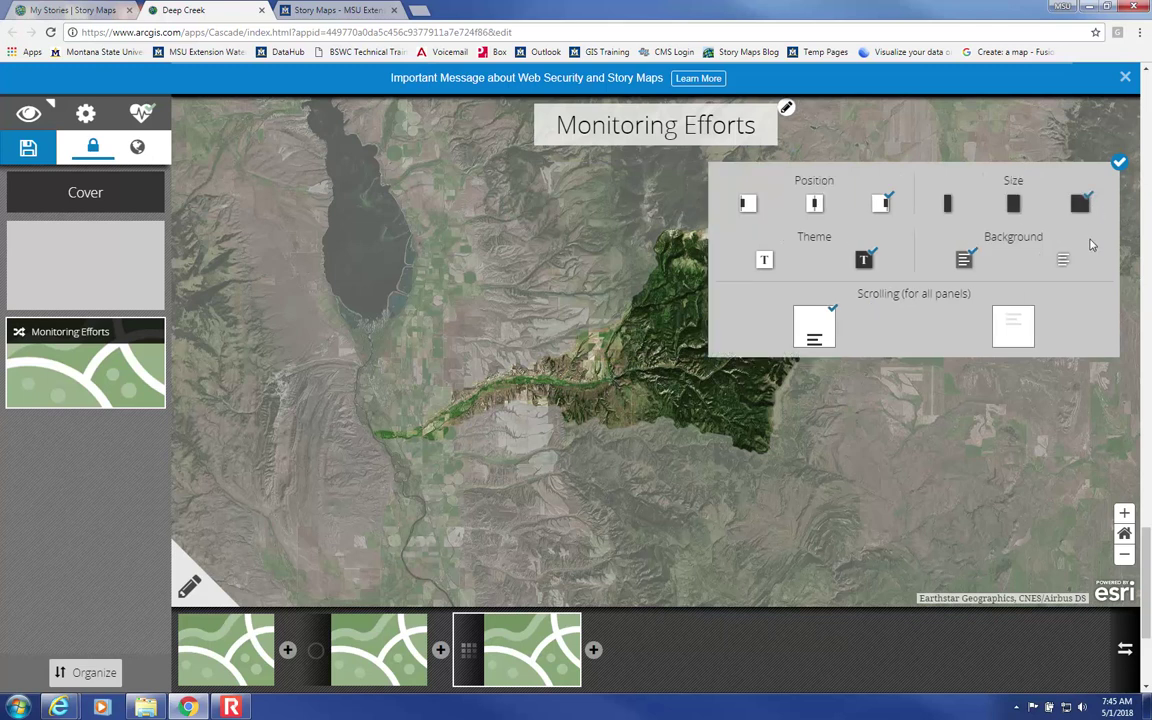
left_click(1062, 262)
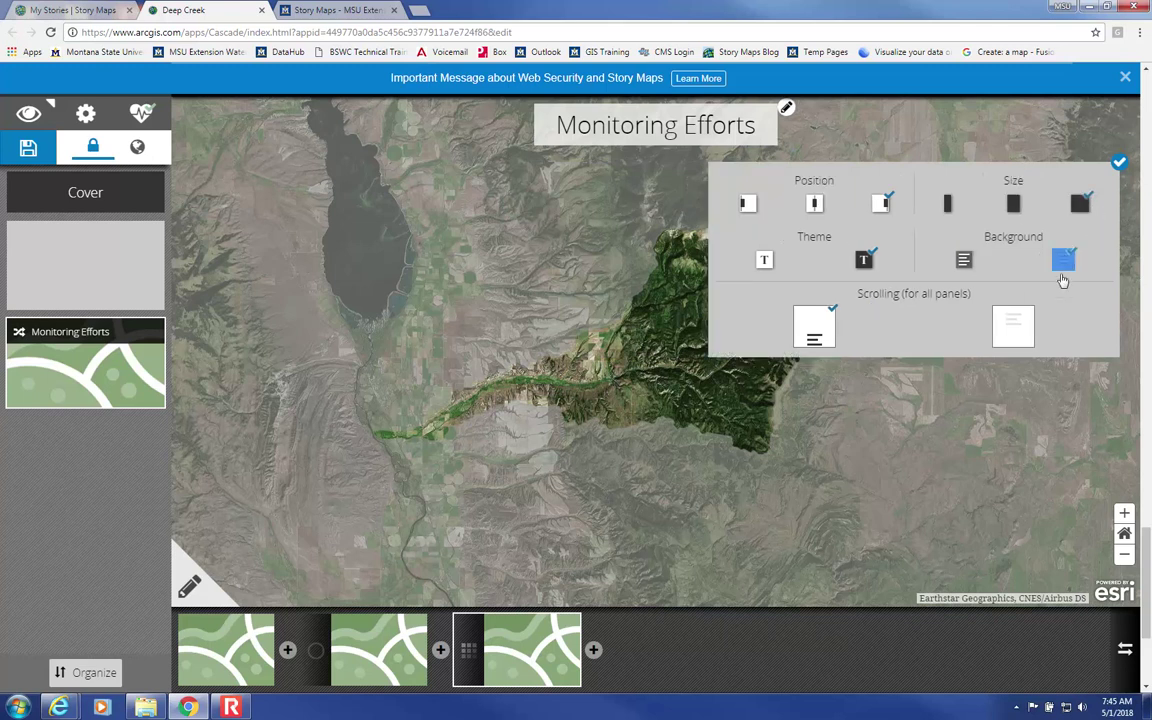
left_click(768, 261)
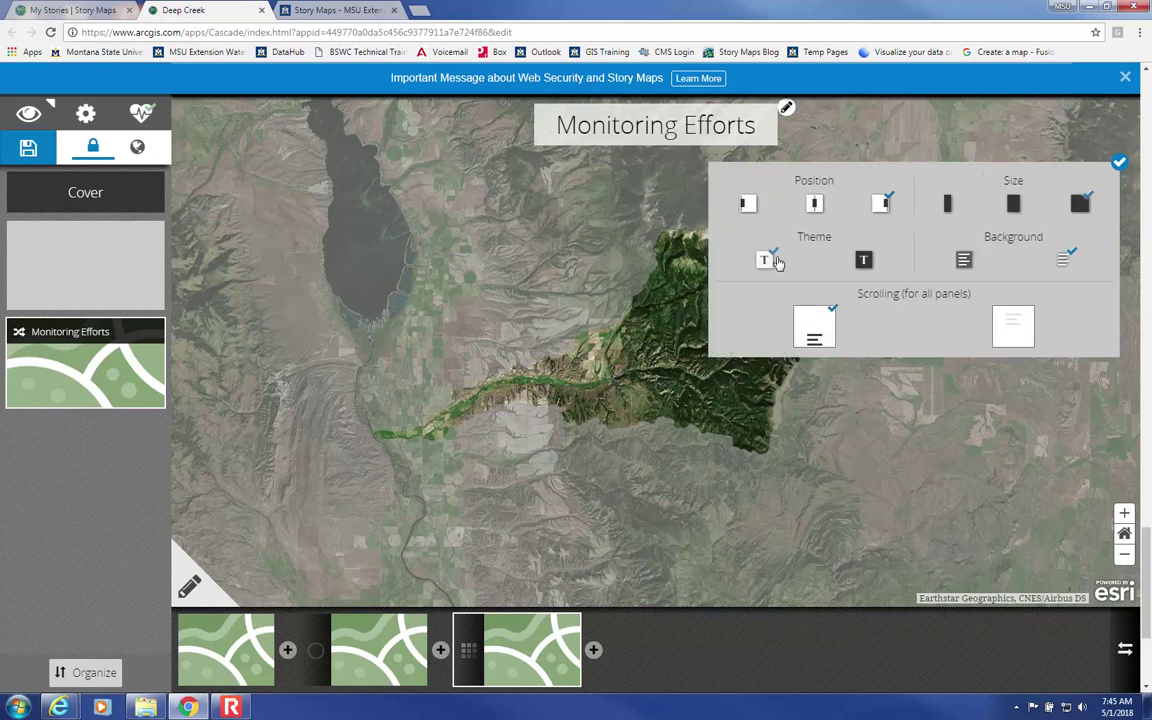
left_click(1120, 163)
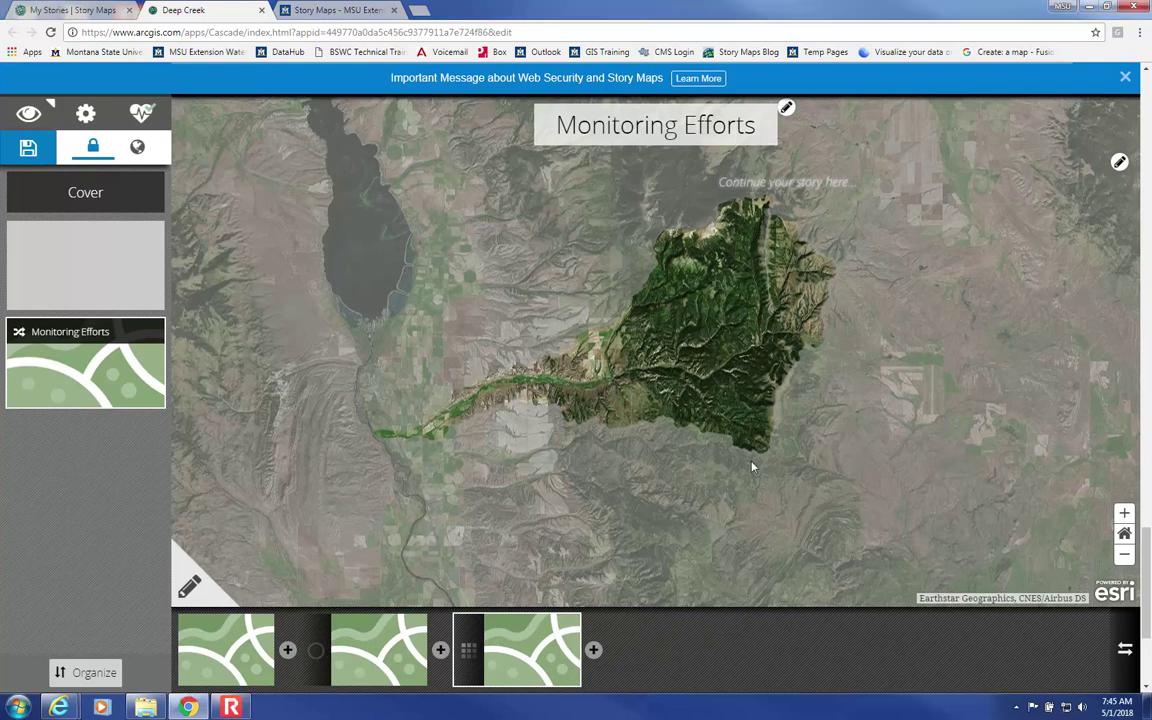
Save the Deep Creek story including its third watershed slide
scroll(753, 467, "down", 2)
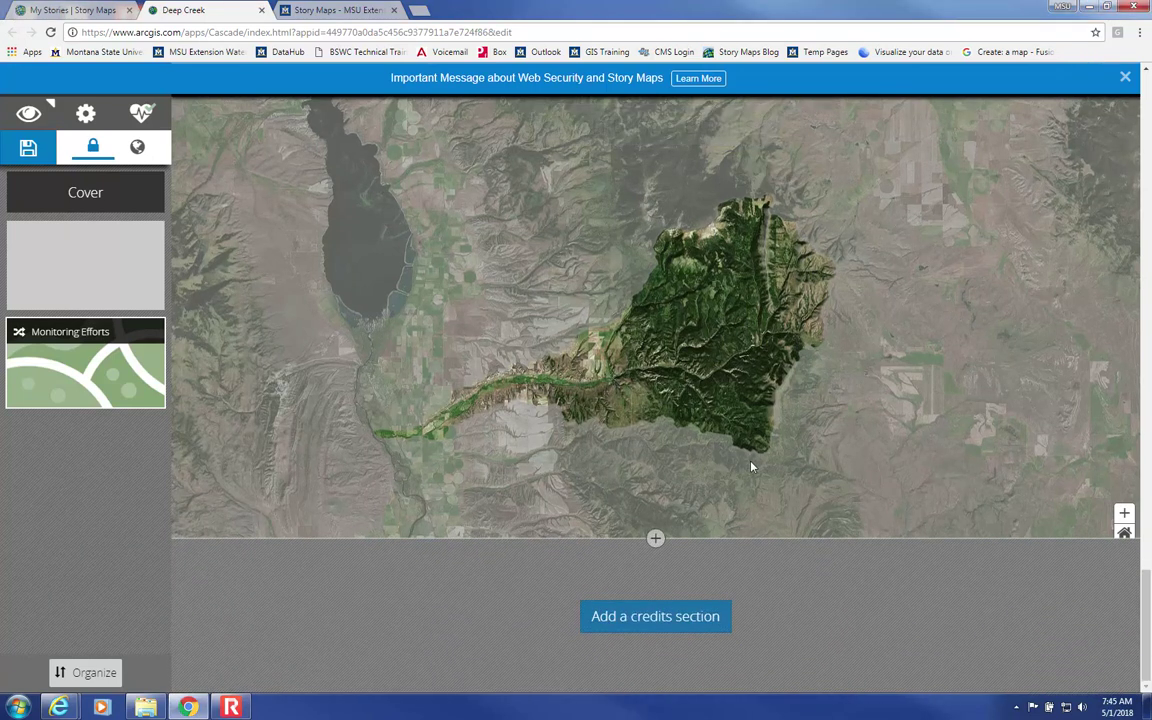
mouse_move(653, 538)
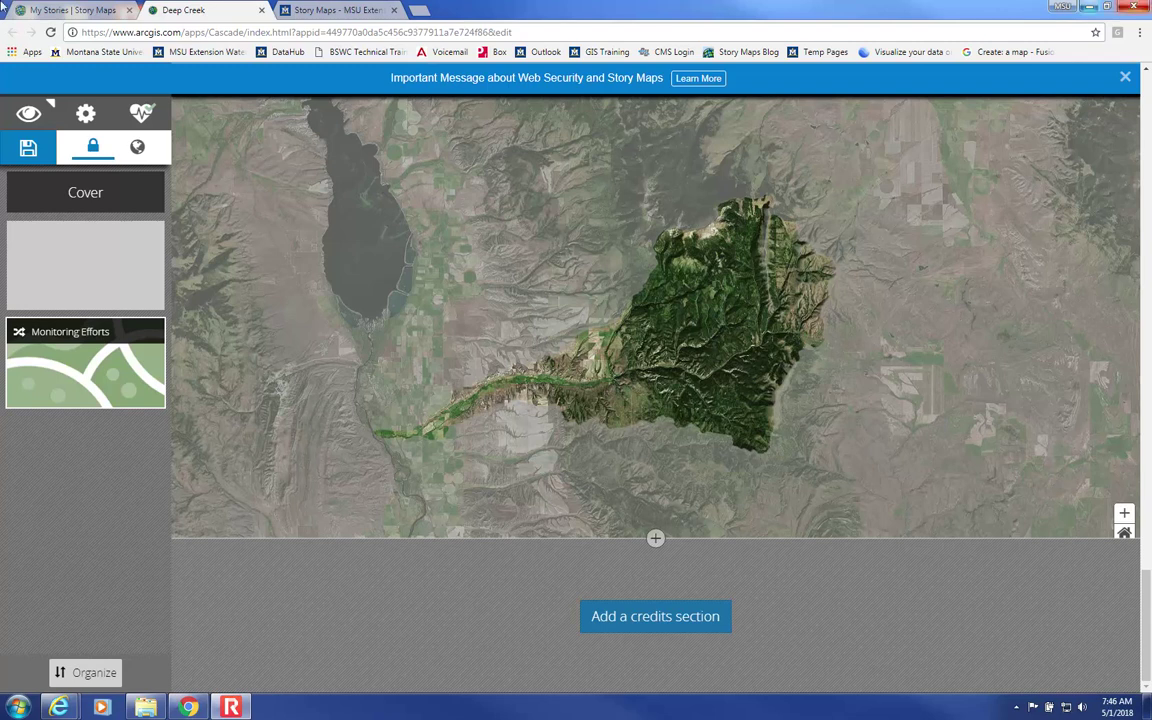
left_click(28, 150)
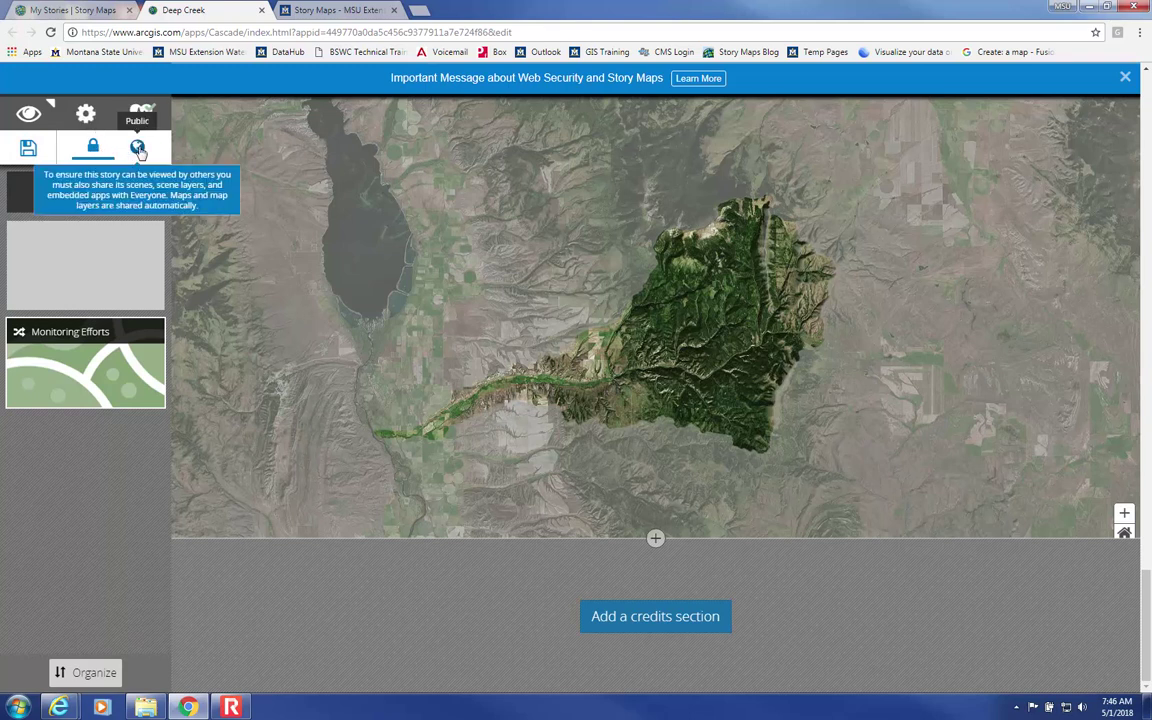
Change the Deep Creek story's sharing from private to Public
left_click(137, 147)
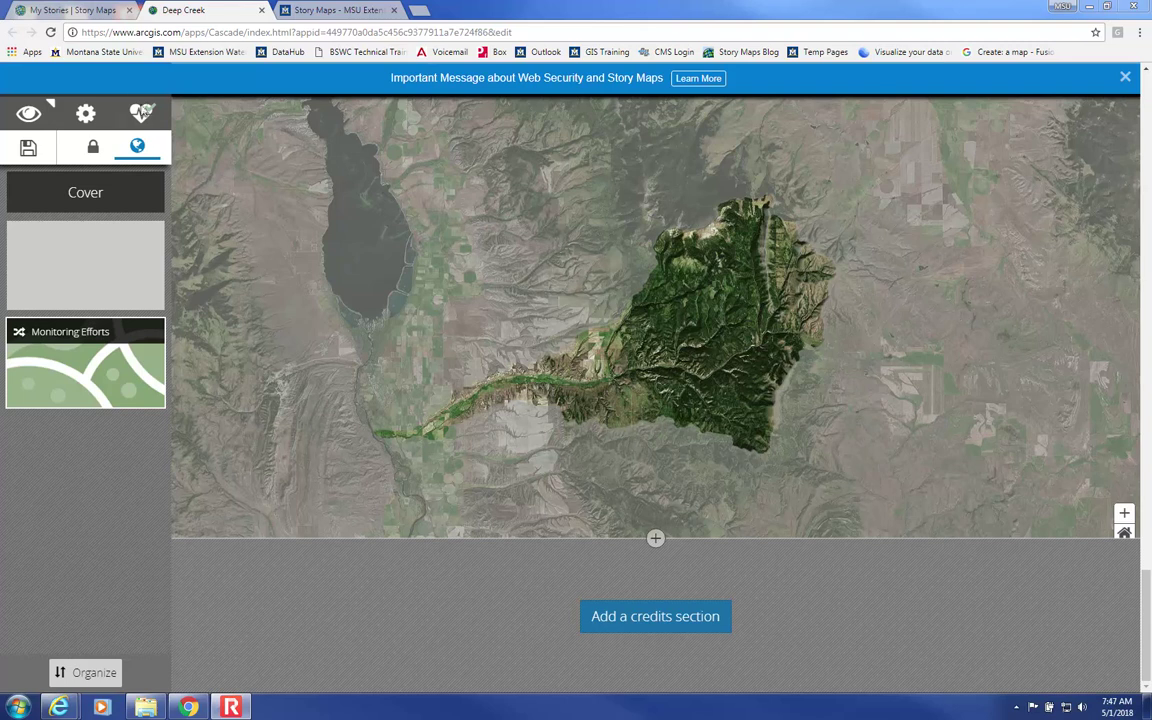
mouse_move(152, 120)
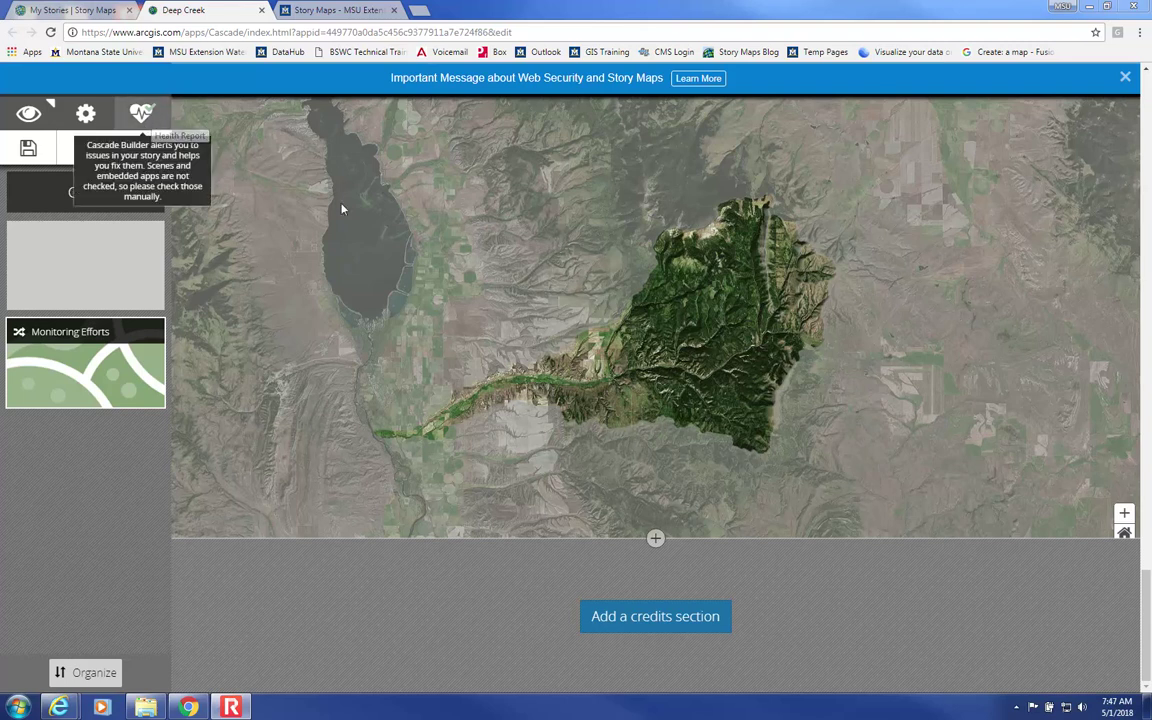